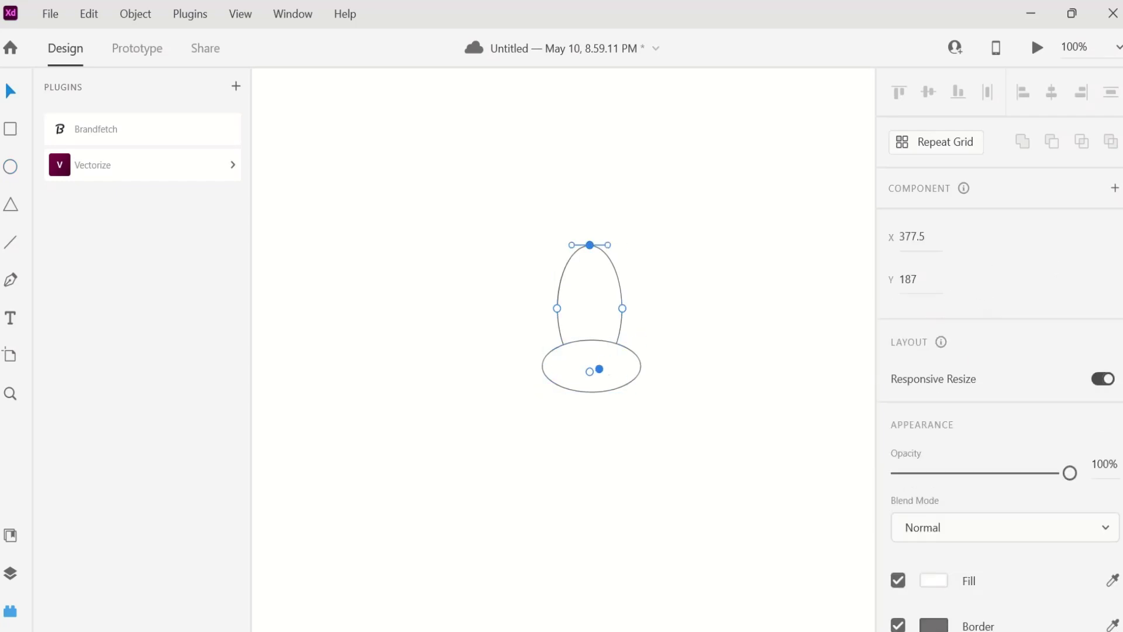
Step: Give the merged body shape a pale pinkish-grey fill and remove its border
{"action": "left_click", "coordinate": [934, 580]}
{"action": "left_click", "coordinate": [898, 625]}
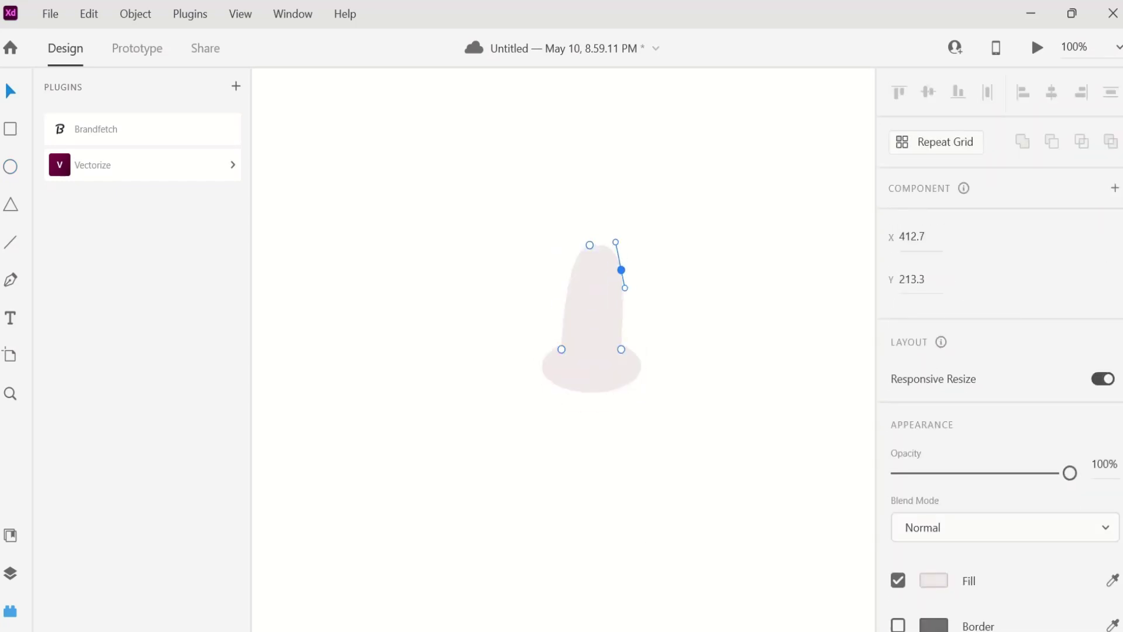
Step: Draw a bent arm extending from the body's right side with the Pen tool
{"action": "key", "text": "p"}
{"action": "left_click", "coordinate": [622, 307]}
{"action": "left_click", "coordinate": [647, 293]}
{"action": "left_click", "coordinate": [669, 308]}
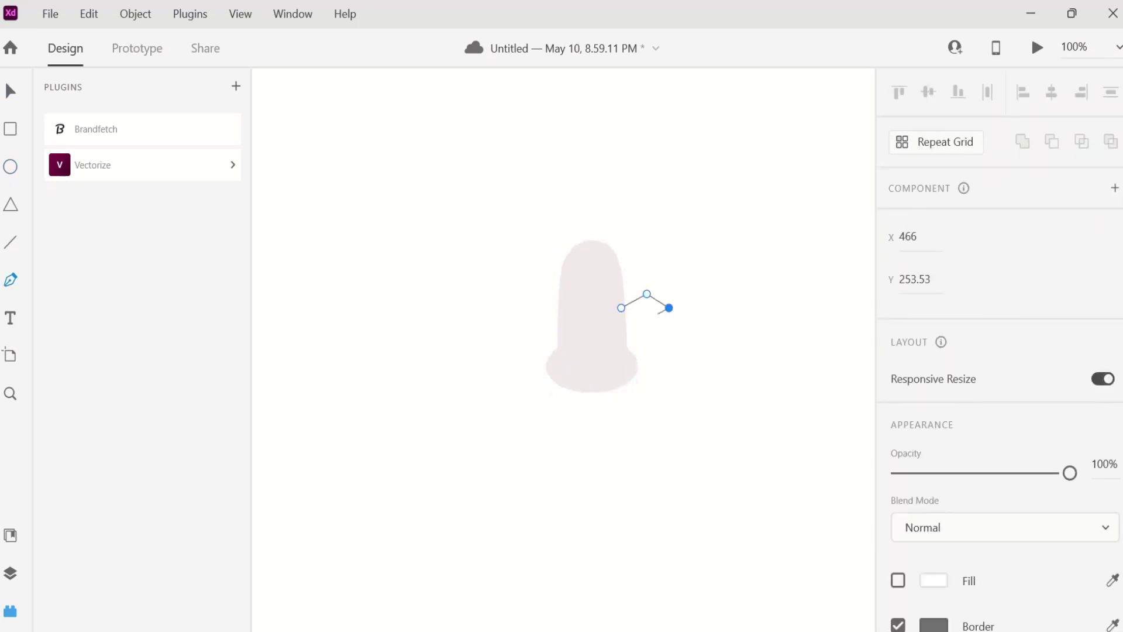
{"action": "key", "text": "Escape"}
{"action": "scroll", "coordinate": [676, 382], "scroll_direction": "up", "scroll_amount": 3}
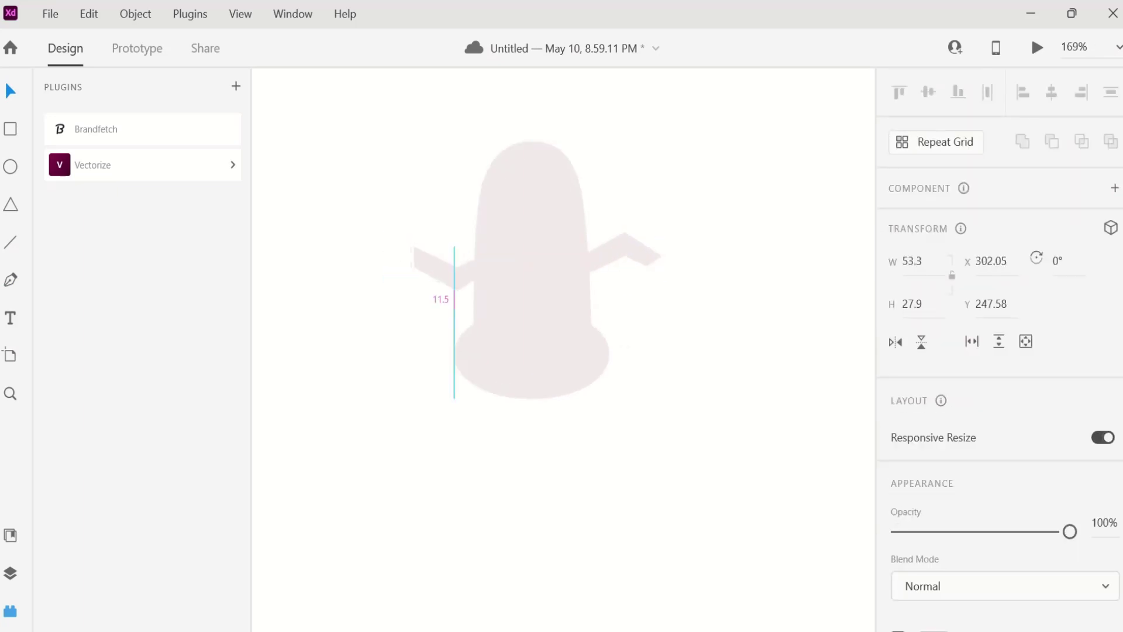
Step: Give the mirrored arm on the body's left side a darker grey fill
{"action": "scroll", "coordinate": [1001, 410], "scroll_direction": "down", "scroll_amount": 3}
{"action": "left_click", "coordinate": [932, 384]}
Step: Start drawing the runner's bare lower leg from the right leg opening of the red shorts with the Pen tool
{"action": "key", "text": "p"}
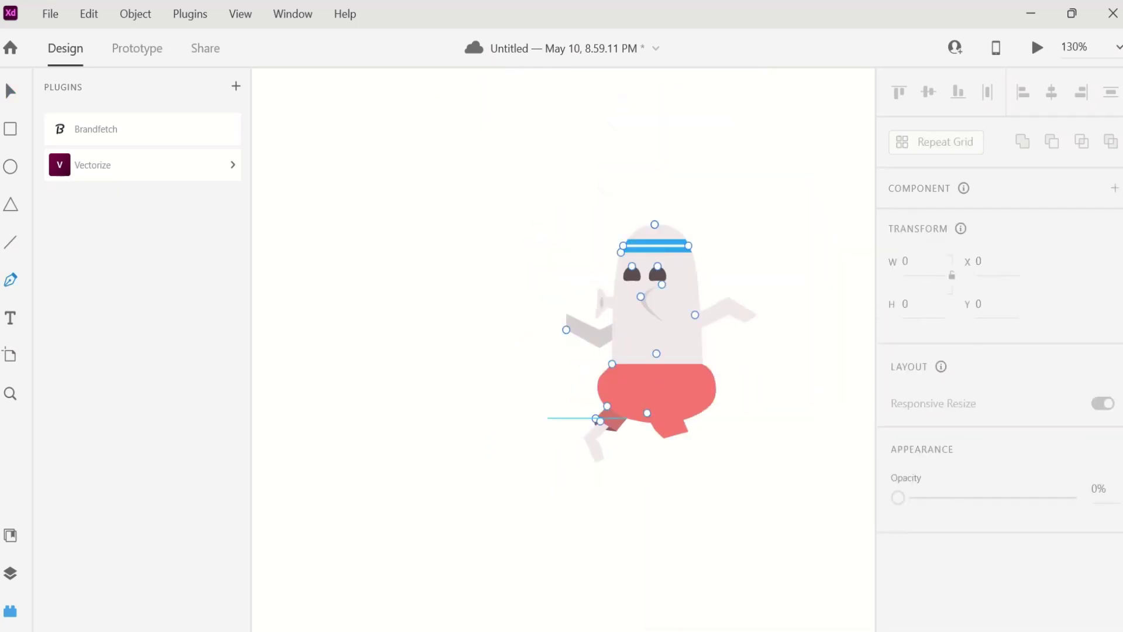
{"action": "left_click", "coordinate": [674, 435]}
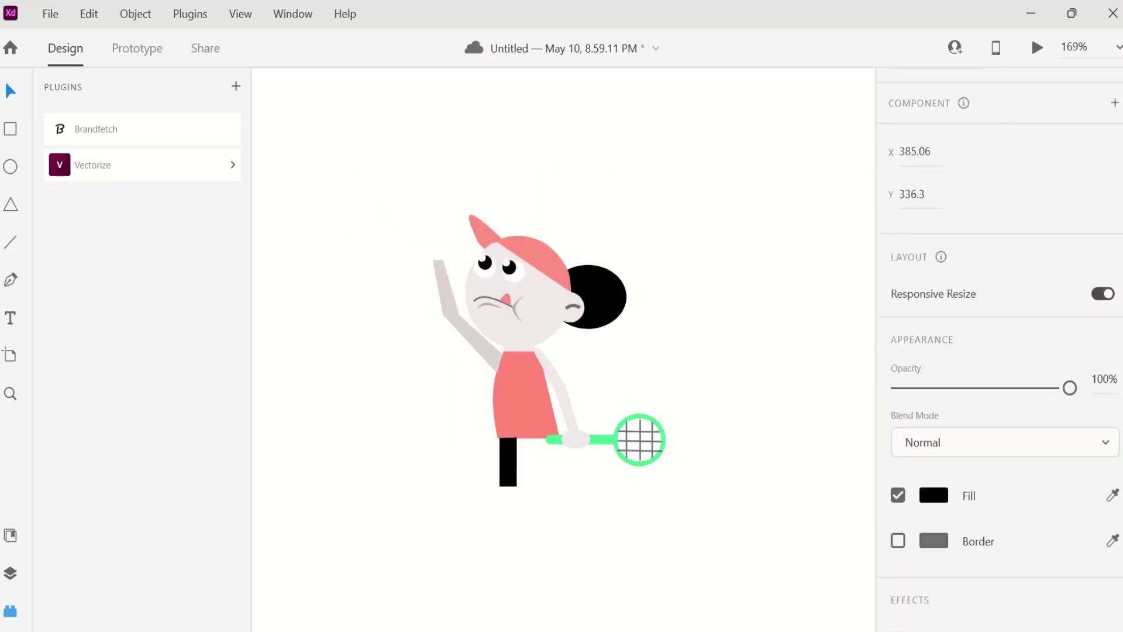
Step: Draw the first edge of the tennis player's lower leg straight down from the hem of the black bottoms
{"action": "key", "text": "Escape"}
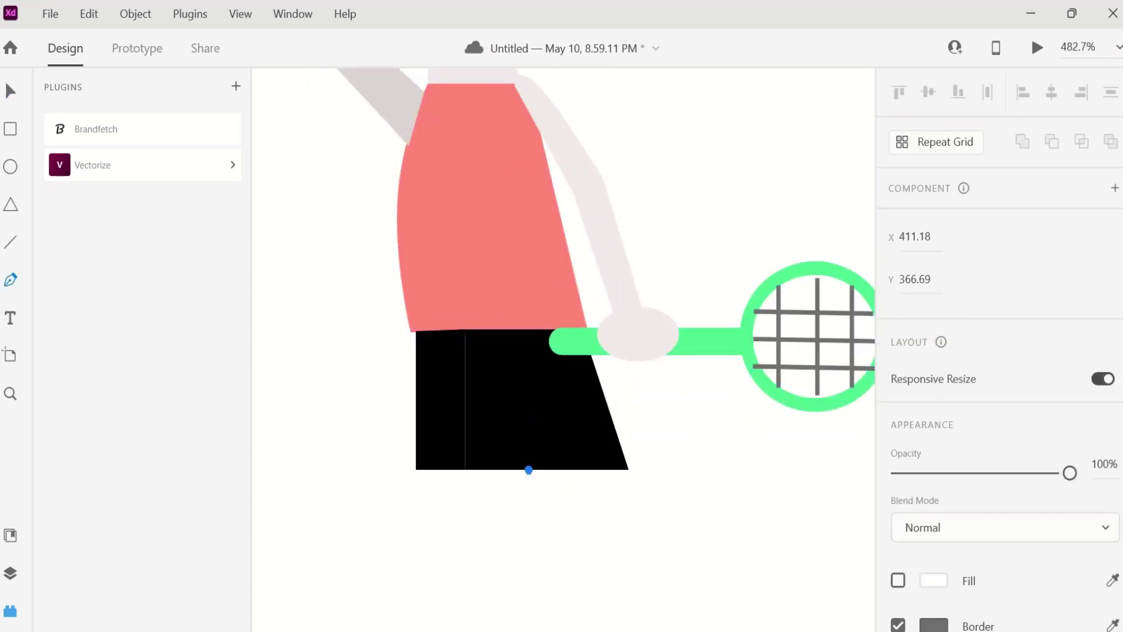
{"action": "left_click", "coordinate": [530, 602]}
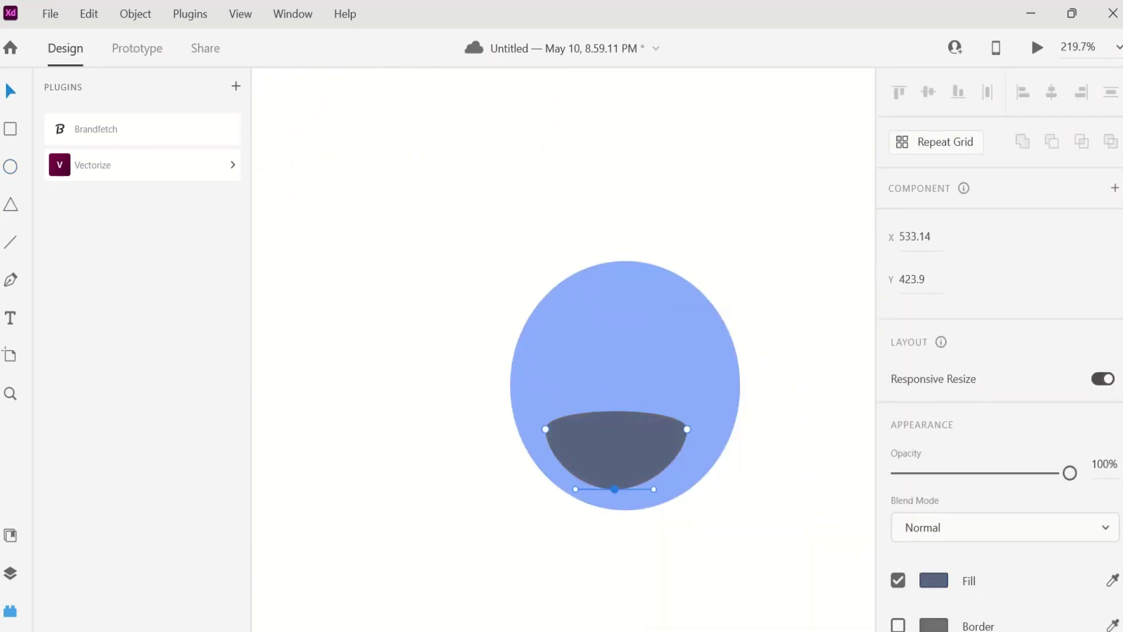
Step: Draw the bicycle's black triangular frame from the fork and extend a short seat post up from its rear corner
{"action": "scroll", "coordinate": [690, 432], "scroll_direction": "up", "scroll_amount": 5}
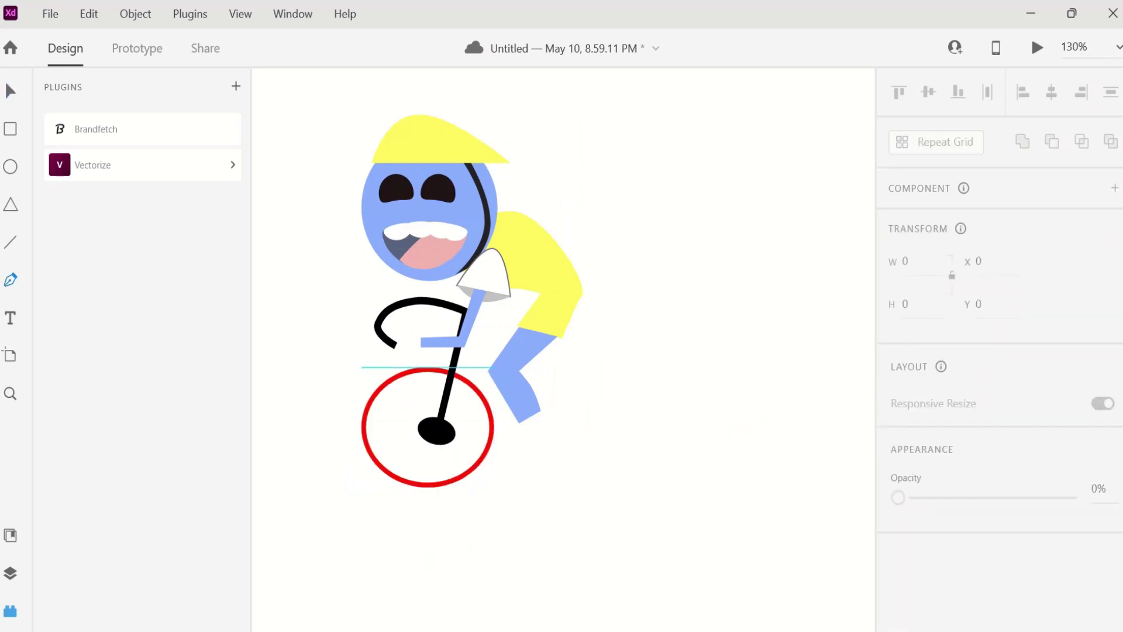
{"action": "left_click", "coordinate": [453, 367]}
{"action": "left_click", "coordinate": [590, 367]}
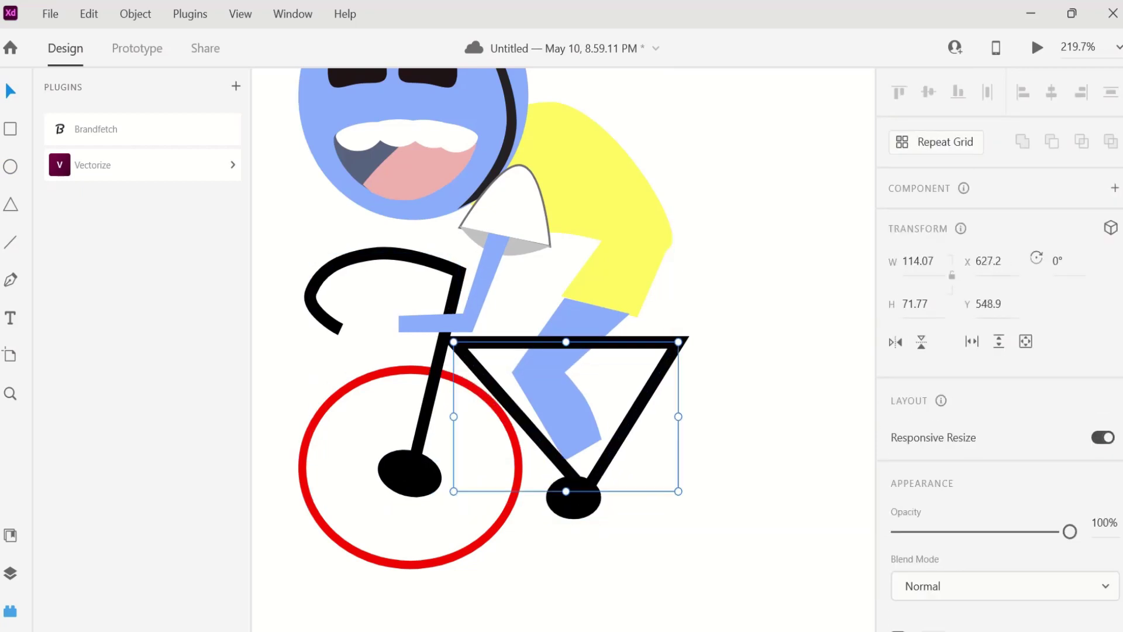
{"action": "left_click", "coordinate": [696, 317]}
{"action": "key", "text": "Escape"}
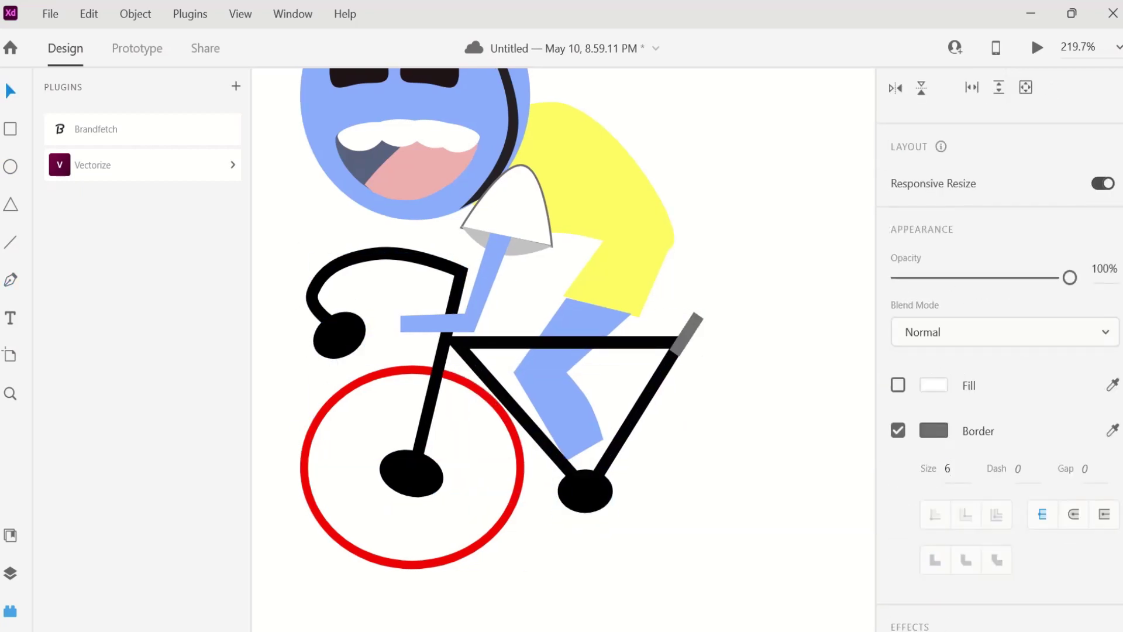
Step: Draw a rounded black saddle on the seat post and add the rear frame triangle from the seat post's base
{"action": "key", "text": "r"}
{"action": "key", "text": "p"}
{"action": "left_click", "coordinate": [679, 346]}
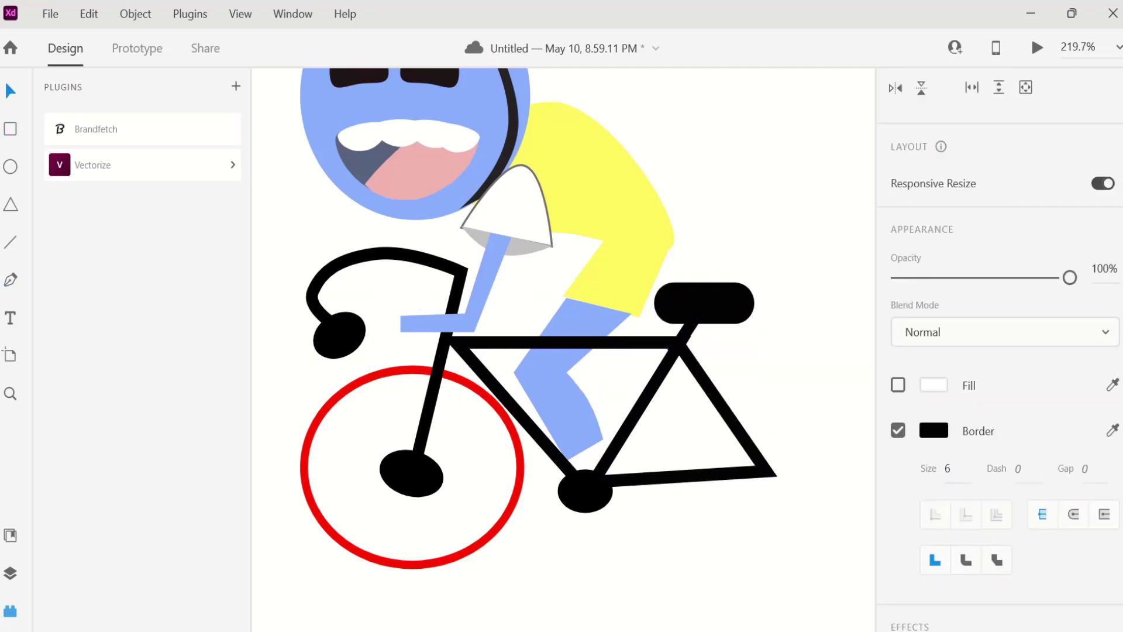
Step: Duplicate the black pedal hub and the red front wheel to build the bicycle's rear wheel
{"action": "left_click", "coordinate": [585, 491]}
{"action": "left_click_drag", "start_coordinate": [436, 372], "coordinate": [781, 372]}
{"action": "scroll", "coordinate": [585, 351], "scroll_direction": "down", "scroll_amount": 3}
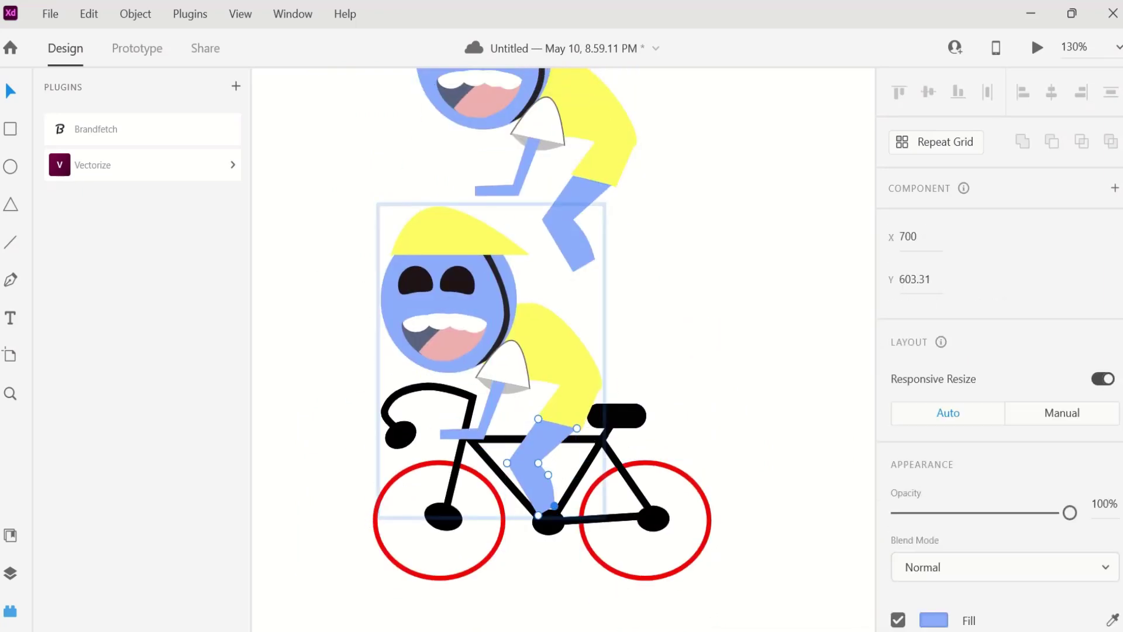
Step: Delete the black ellipse at the handlebar's end and start an ellipse for the rider's hand
{"action": "left_click", "coordinate": [401, 433]}
{"action": "key", "text": "Delete"}
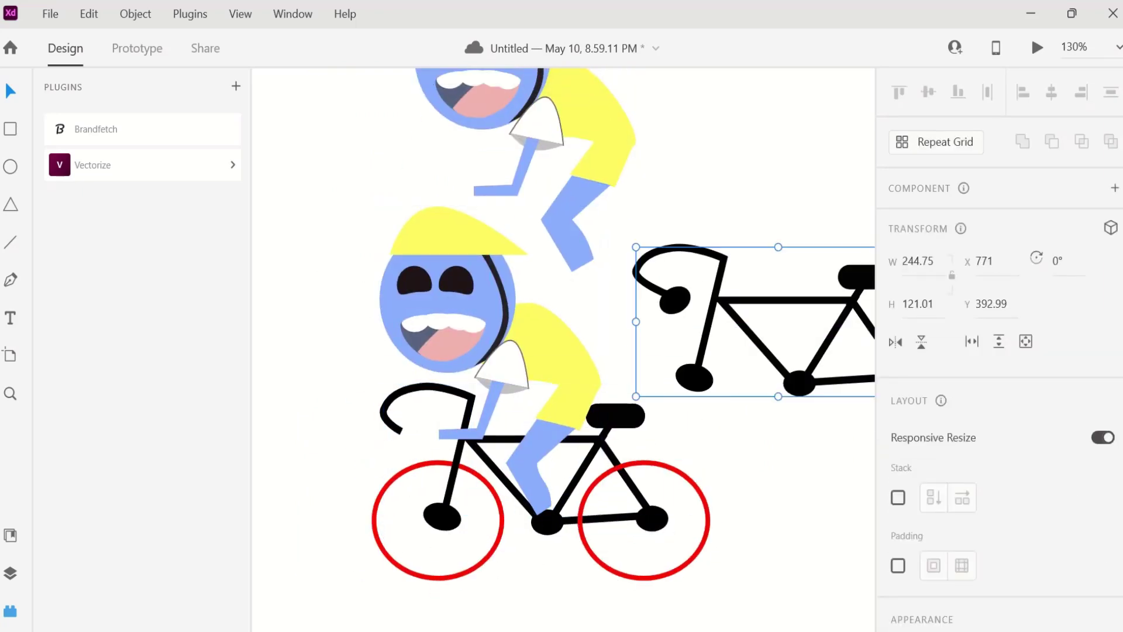
{"action": "key", "text": "e"}
{"action": "left_click_drag", "start_coordinate": [433, 421], "coordinate": [439, 421]}
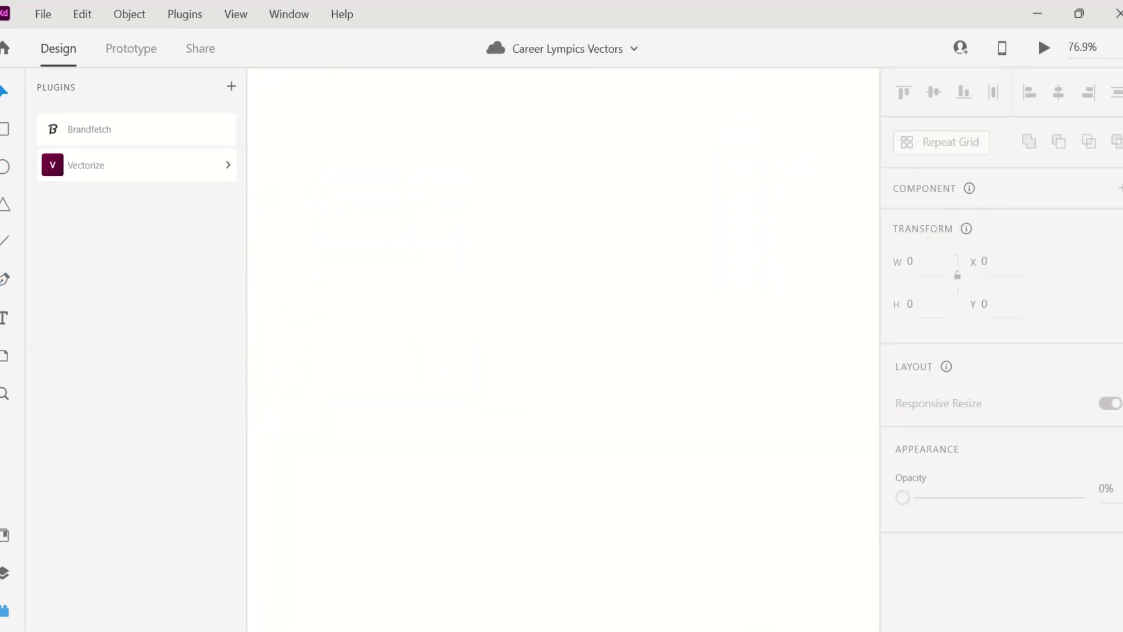
Step: Draw a tall ellipse on the empty canvas and stretch its top and bottom anchor points outward into an egg outline
{"action": "left_click_drag", "start_coordinate": [530, 324], "coordinate": [619, 428]}
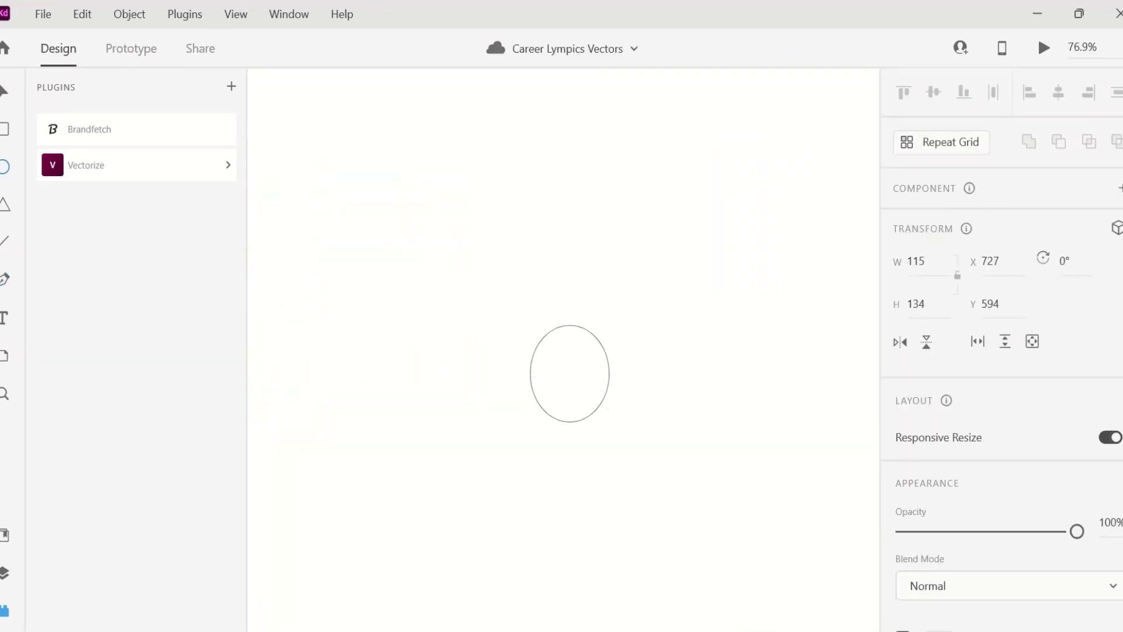
{"action": "key", "text": "Return"}
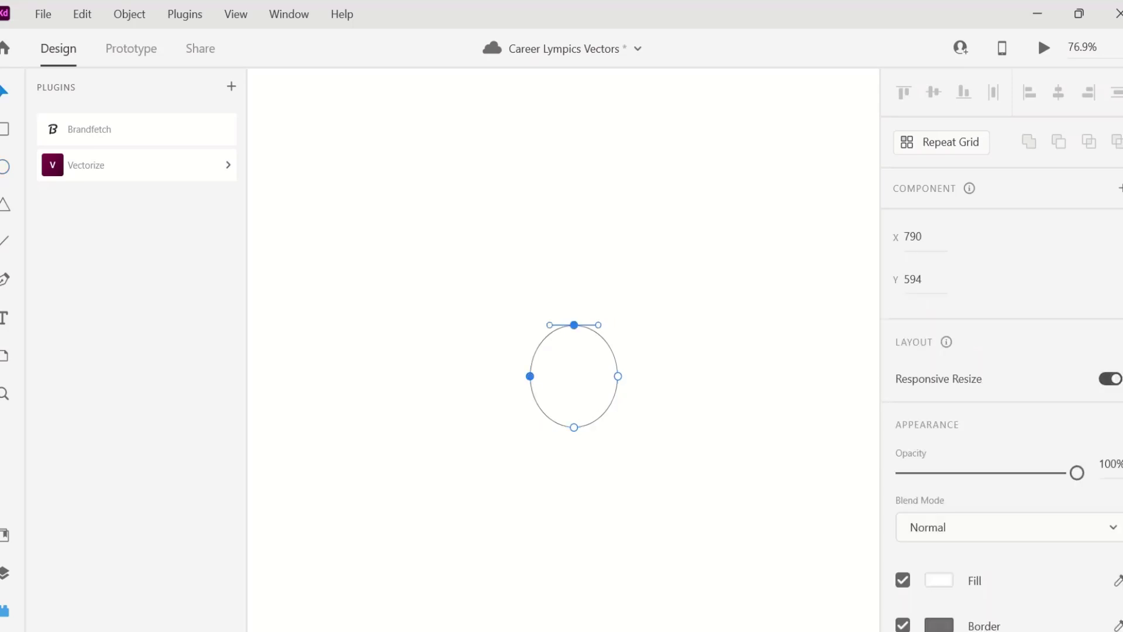
{"action": "left_click_drag", "start_coordinate": [574, 428], "coordinate": [574, 438]}
{"action": "left_click_drag", "start_coordinate": [574, 324], "coordinate": [574, 286]}
{"action": "left_click", "coordinate": [614, 351]}
{"action": "left_click_drag", "start_coordinate": [614, 351], "coordinate": [606, 323]}
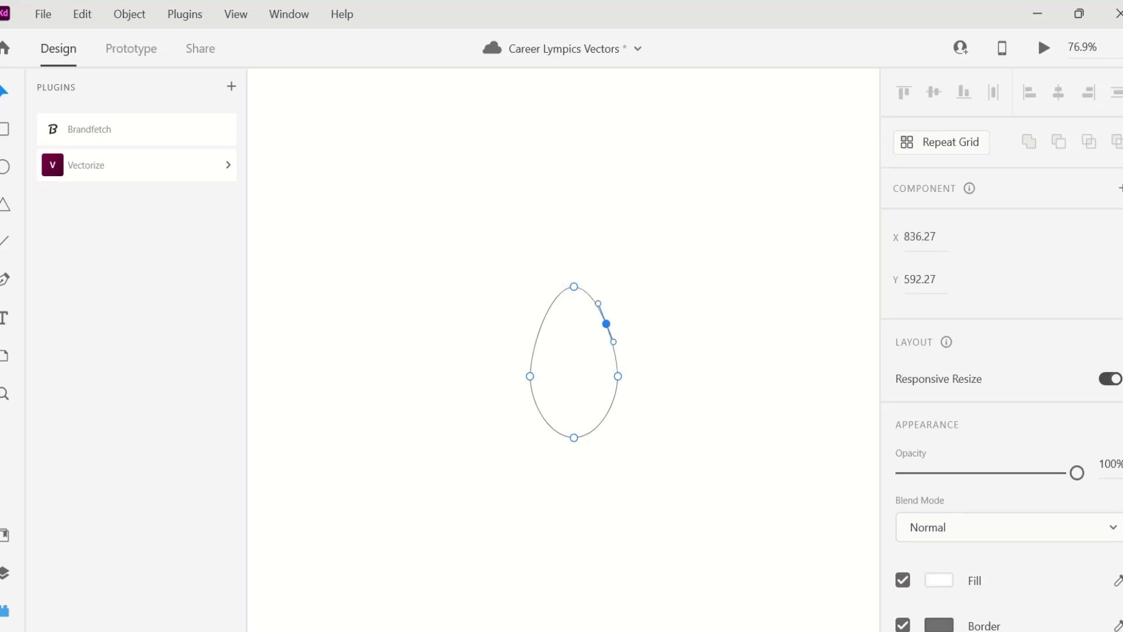
{"action": "left_click_drag", "start_coordinate": [618, 376], "coordinate": [628, 380]}
{"action": "left_click_drag", "start_coordinate": [530, 376], "coordinate": [524, 380]}
{"action": "left_click", "coordinate": [607, 323]}
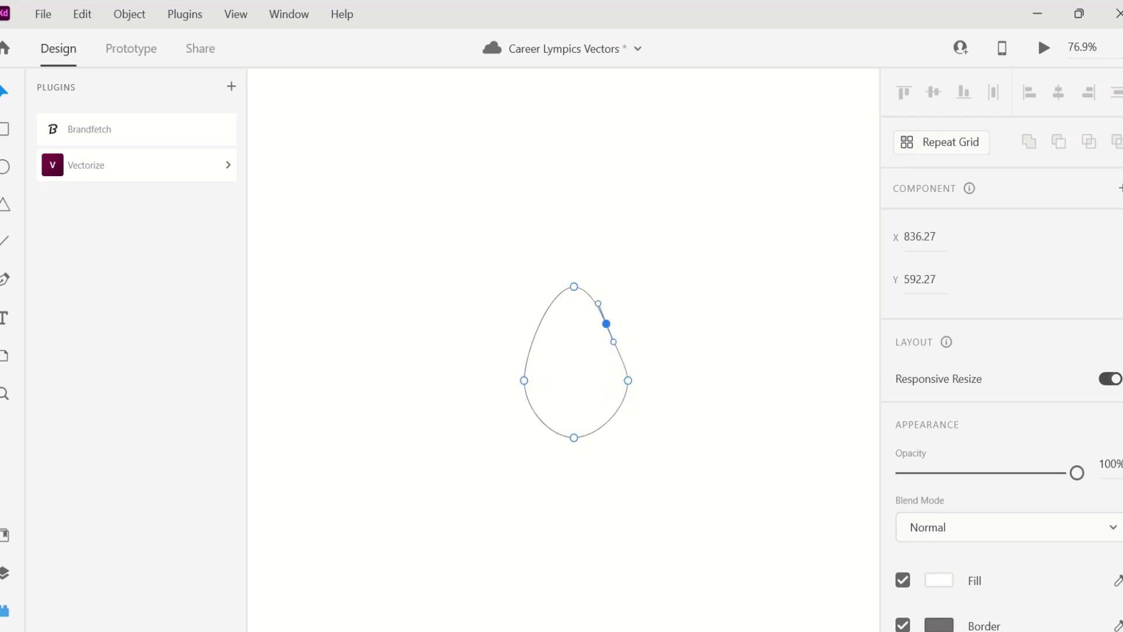
{"action": "left_click", "coordinate": [627, 380]}
{"action": "left_click", "coordinate": [606, 324]}
{"action": "key", "text": "Escape"}
{"action": "key", "text": "ctrl+z"}
{"action": "key", "text": "ctrl+z"}
{"action": "key", "text": "ctrl+z"}
{"action": "key", "text": "ctrl+shift+z"}
Step: Widen the egg by pulling its side anchor points outward and down, and raise its top anchor point slightly
{"action": "left_click_drag", "start_coordinate": [530, 376], "coordinate": [520, 381]}
{"action": "left_click_drag", "start_coordinate": [574, 286], "coordinate": [574, 281]}
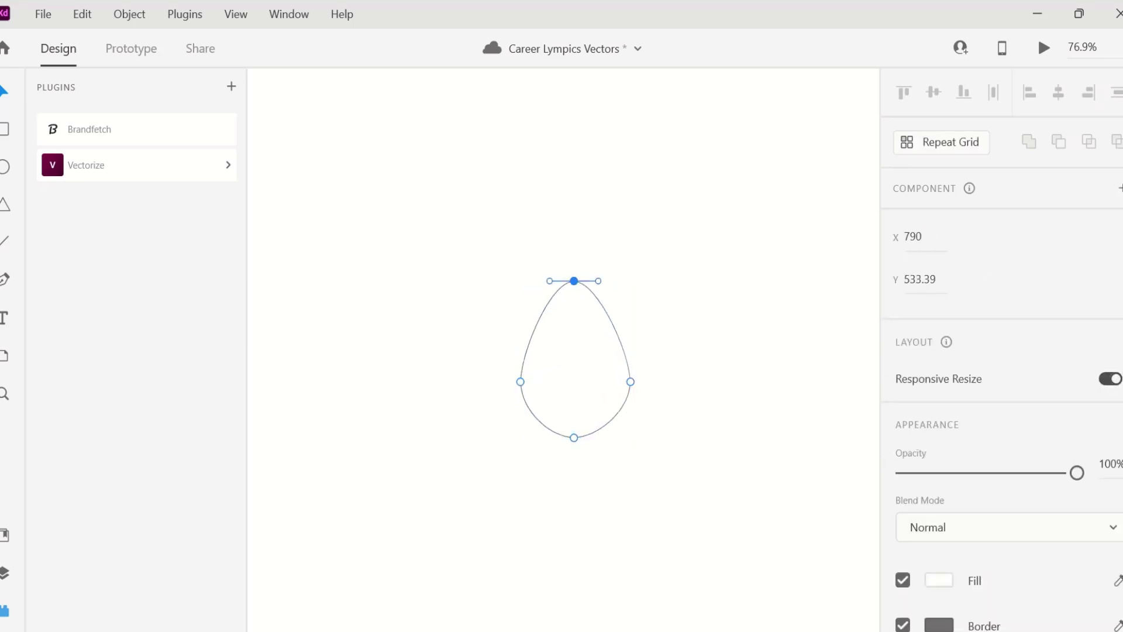
Step: Draw a closed shape over the egg's lower third with a straight top edge, and curve its lower edges along the egg outline
{"action": "key", "text": "p"}
{"action": "left_click", "coordinate": [520, 385]}
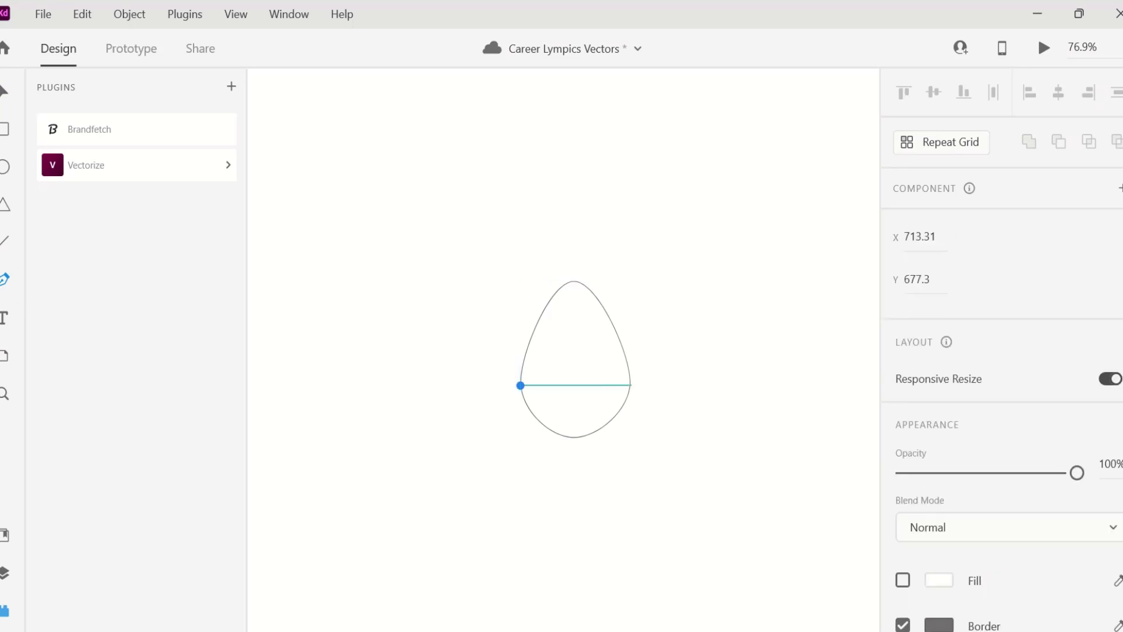
{"action": "left_click_drag", "start_coordinate": [577, 438], "coordinate": [605, 438]}
{"action": "left_click", "coordinate": [520, 385]}
{"action": "key", "text": "v"}
{"action": "left_click", "coordinate": [578, 438]}
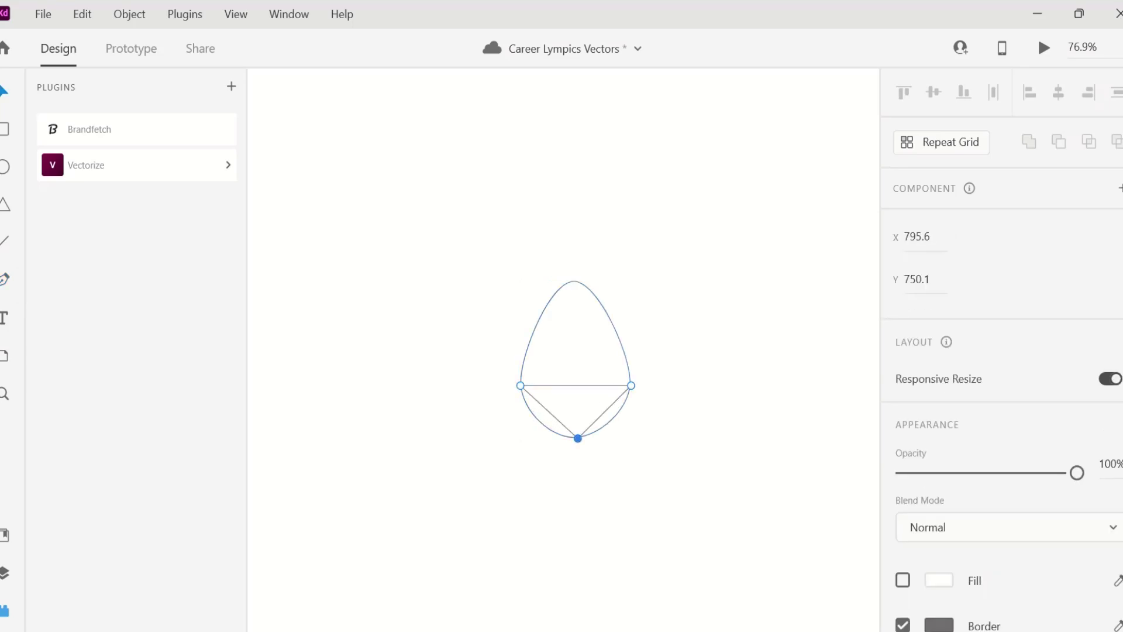
{"action": "left_click", "coordinate": [535, 421]}
{"action": "left_click", "coordinate": [615, 413]}
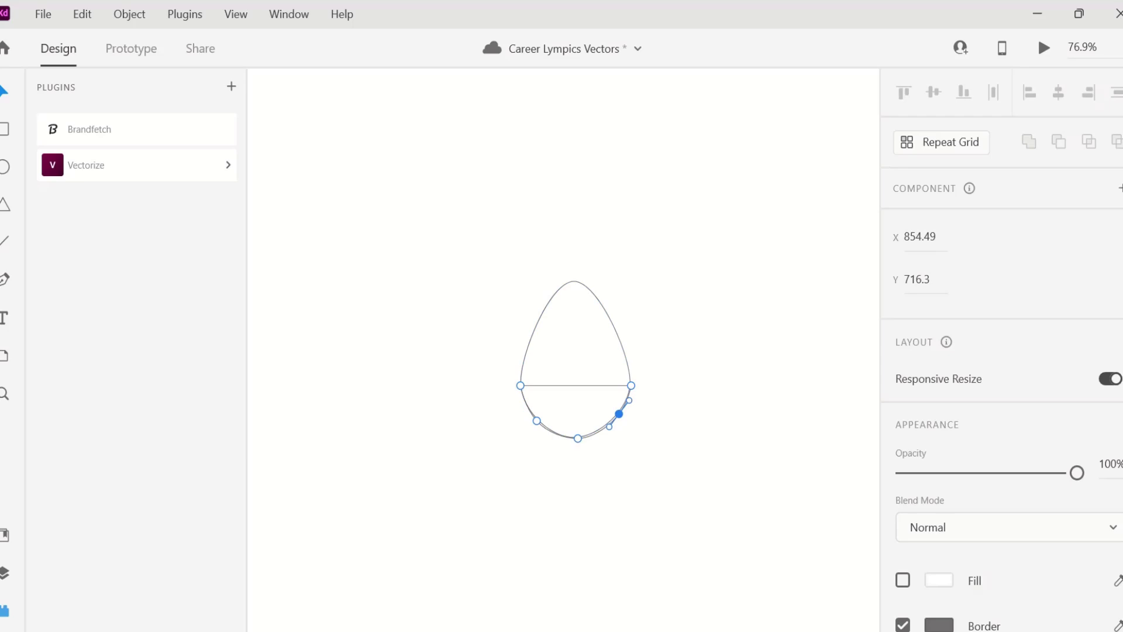
Step: Fill the egg's lower shape with #5E97F0 and remove its border
{"action": "scroll", "coordinate": [995, 351], "scroll_direction": "down", "scroll_amount": 3}
{"action": "left_click", "coordinate": [939, 411]}
{"action": "type", "text": "5E97F0"}
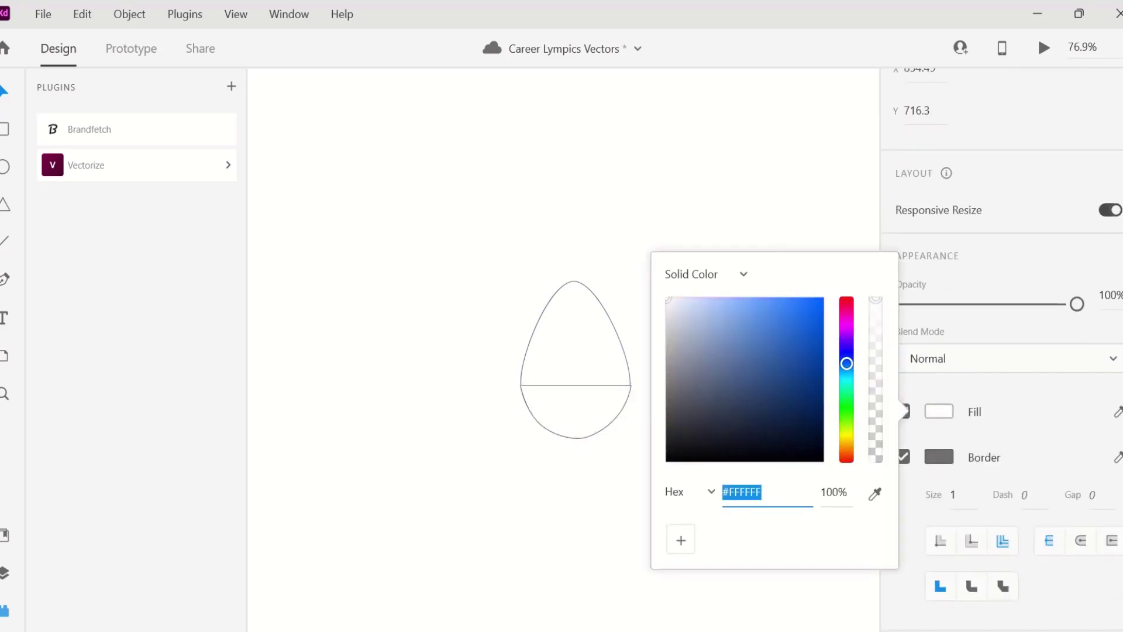
{"action": "key", "text": "Return"}
{"action": "key", "text": "Escape"}
{"action": "key", "text": "Escape"}
Step: Fill the egg outline with #E8DEDF and remove its border
{"action": "left_click", "coordinate": [939, 470]}
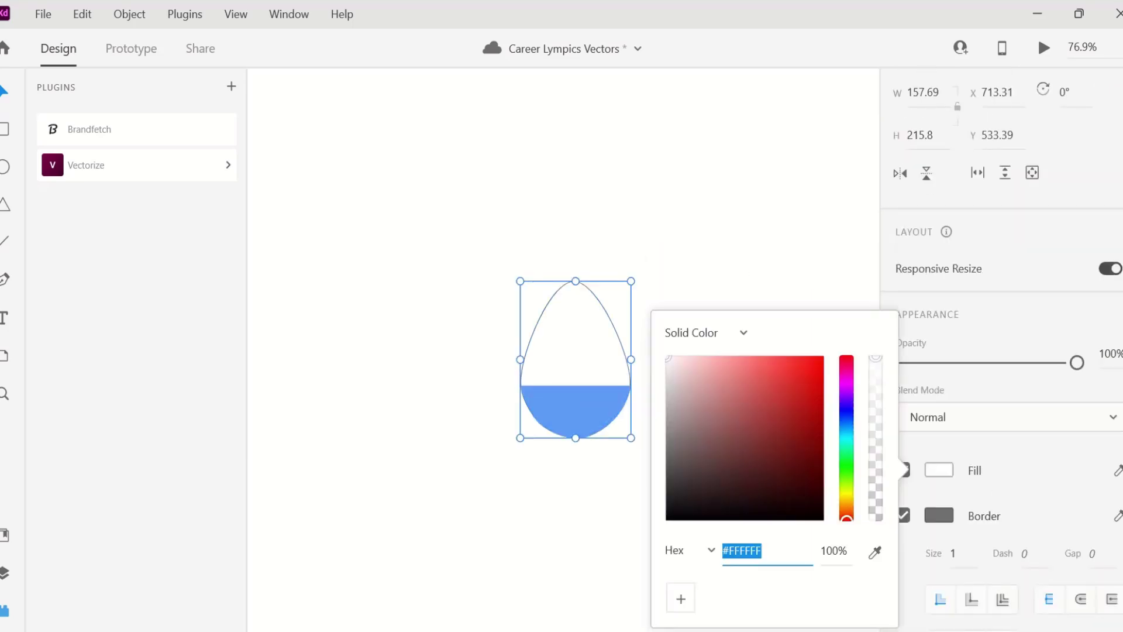
{"action": "type", "text": "E8DEDF"}
{"action": "key", "text": "Return"}
{"action": "key", "text": "Escape"}
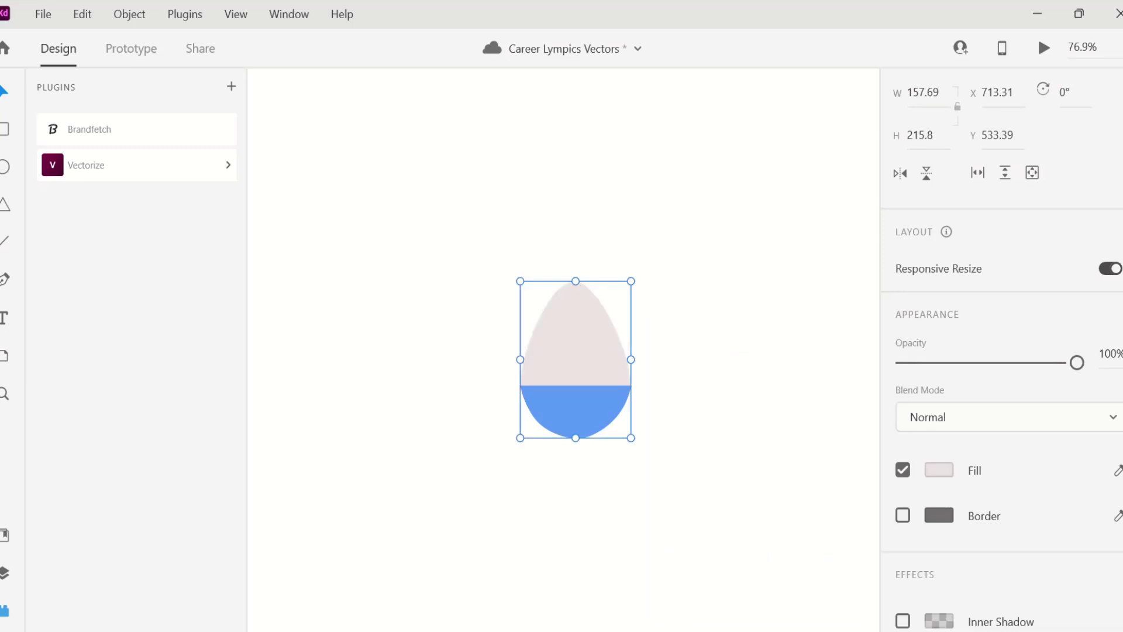
{"action": "key", "text": "Escape"}
Step: Draw a U-shaped closed eye about 18 × 25 on the egg's upper left with the Pen tool
{"action": "scroll", "coordinate": [594, 334], "scroll_direction": "up", "scroll_amount": 2}
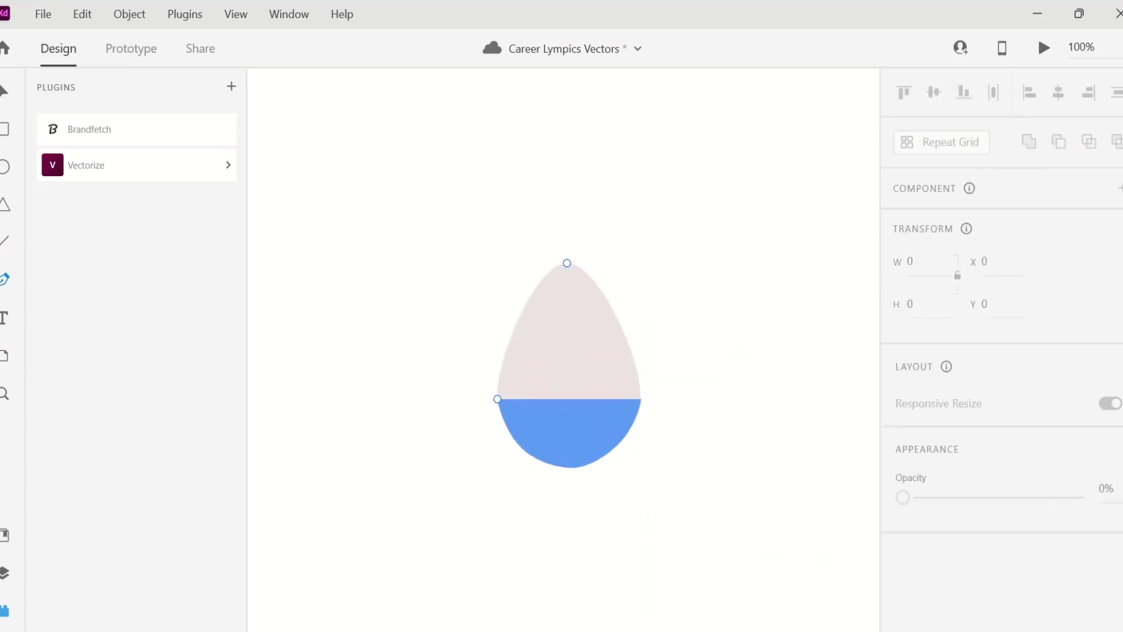
{"action": "left_click", "coordinate": [527, 324]}
{"action": "scroll", "coordinate": [536, 347], "scroll_direction": "up", "scroll_amount": 2}
{"action": "left_click", "coordinate": [535, 347]}
{"action": "left_click", "coordinate": [557, 316]}
{"action": "key", "text": "Escape"}
{"action": "left_click_drag", "start_coordinate": [557, 317], "coordinate": [546, 316]}
Step: Thicken the eye's border and duplicate the eye level with it on the face's right side
{"action": "scroll", "coordinate": [1002, 409], "scroll_direction": "down", "scroll_amount": 3}
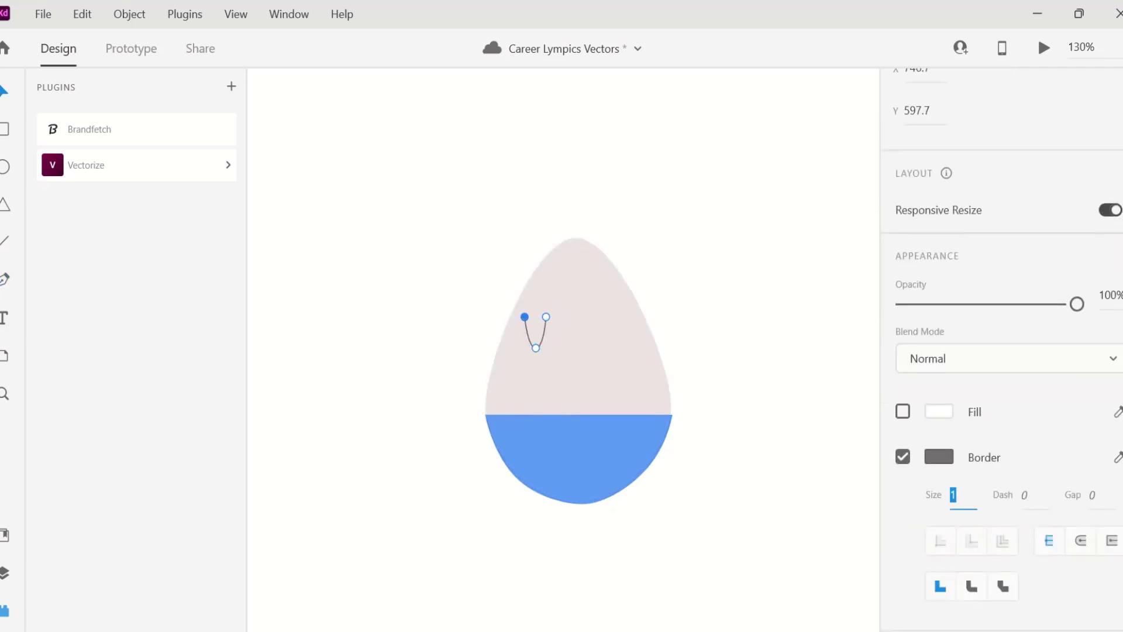
{"action": "key", "text": "Return"}
{"action": "key", "text": "Escape"}
{"action": "left_click", "coordinate": [579, 328]}
{"action": "left_click", "coordinate": [536, 333]}
{"action": "left_click_drag", "start_coordinate": [535, 332], "coordinate": [594, 332], "text": "alt"}
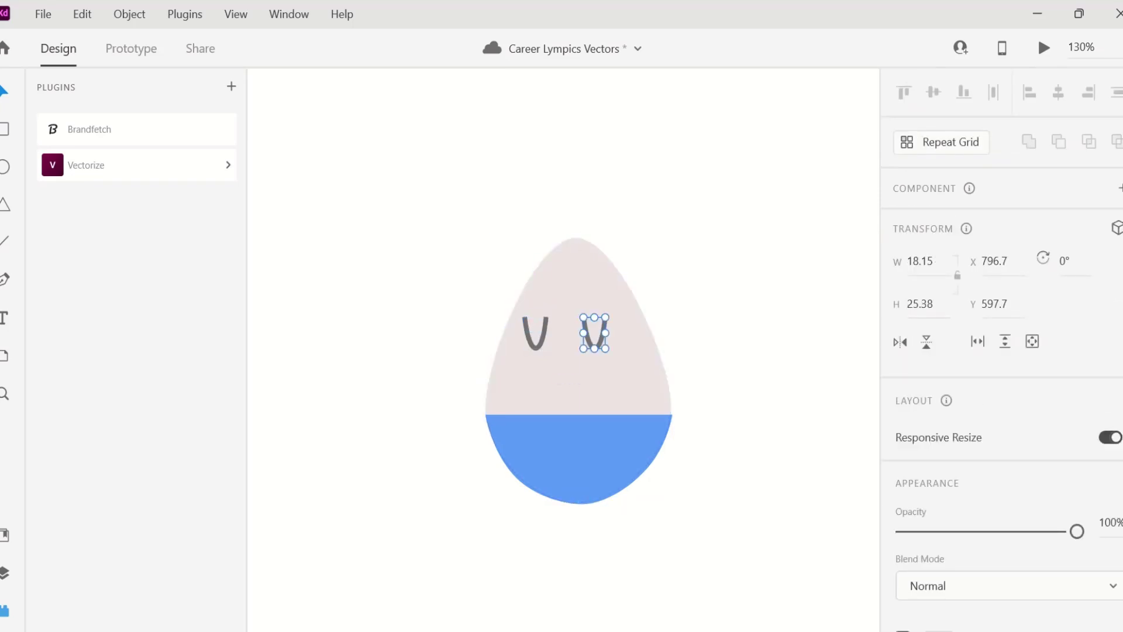
Step: Draw a 72 × 30 ellipse below the eyes and reshape its anchor points into a smiling mouth with a flat top
{"action": "key", "text": "e"}
{"action": "left_click_drag", "start_coordinate": [525, 370], "coordinate": [610, 407]}
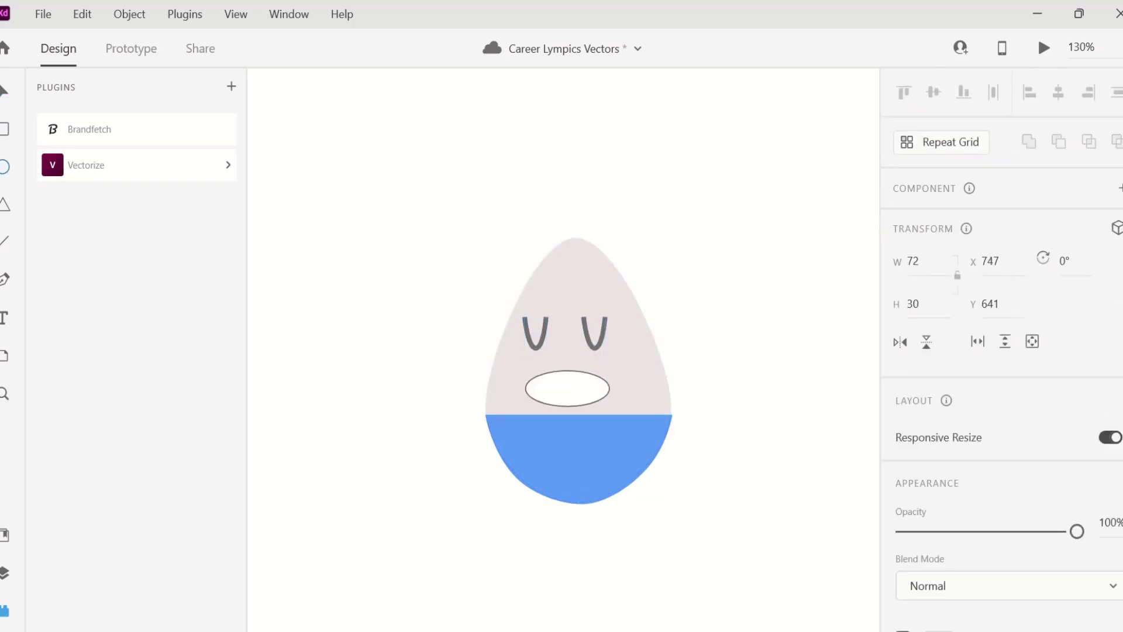
{"action": "double_click", "coordinate": [568, 387]}
{"action": "mouse_move", "coordinate": [567, 370]}
{"action": "left_mouse_down"}
{"action": "mouse_move", "coordinate": [567, 382]}
{"action": "mouse_move", "coordinate": [599, 388]}
{"action": "mouse_move", "coordinate": [565, 409]}
{"action": "mouse_move", "coordinate": [562, 388]}
{"action": "left_mouse_up"}
{"action": "left_click", "coordinate": [524, 388]}
{"action": "left_click", "coordinate": [597, 389]}
{"action": "left_click", "coordinate": [568, 406]}
{"action": "key", "text": "Escape"}
{"action": "key", "text": "Escape"}
Step: Remove the border from the white smiling mouth
{"action": "key", "text": "Return"}
{"action": "scroll", "coordinate": [1000, 351], "scroll_direction": "down", "scroll_amount": 5}
{"action": "key", "text": "Escape"}
{"action": "key", "text": "Escape"}
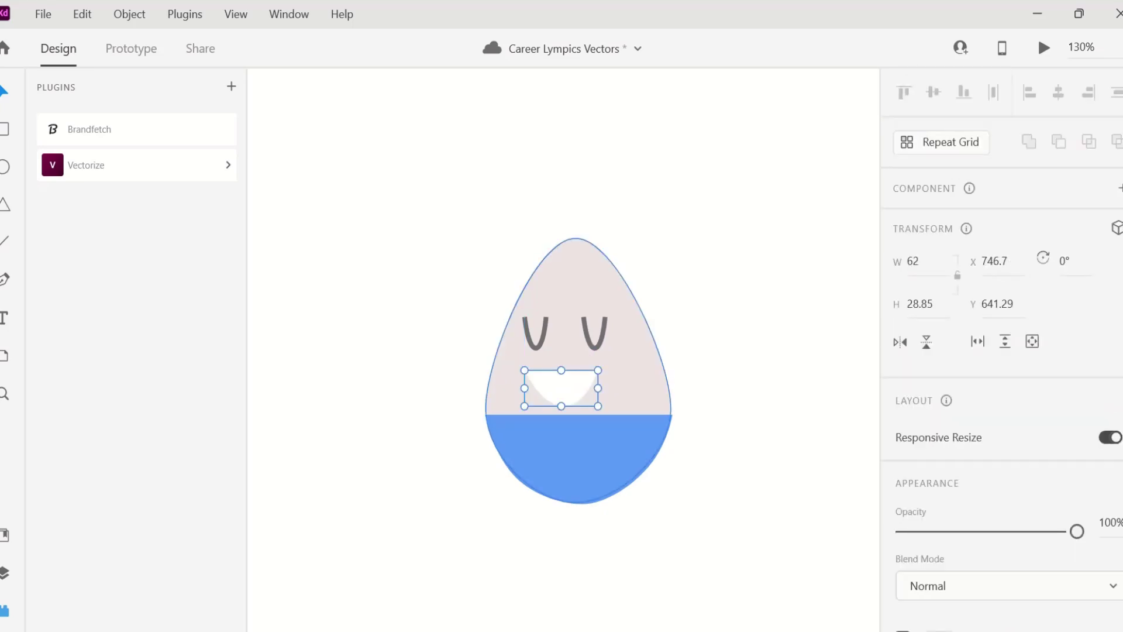
Step: Draw a vertical tooth line inside the mouth and duplicate it across to make three lines
{"action": "key", "text": "p"}
{"action": "left_click", "coordinate": [541, 393]}
{"action": "left_click", "coordinate": [542, 370]}
{"action": "key", "text": "Escape"}
{"action": "left_click_drag", "start_coordinate": [542, 382], "coordinate": [611, 365]}
Step: Set the border size of all three tooth lines to 2
{"action": "scroll", "coordinate": [558, 393], "scroll_direction": "up", "scroll_amount": 5}
{"action": "left_click", "coordinate": [520, 363]}
{"action": "scroll", "coordinate": [1000, 351], "scroll_direction": "down", "scroll_amount": 5}
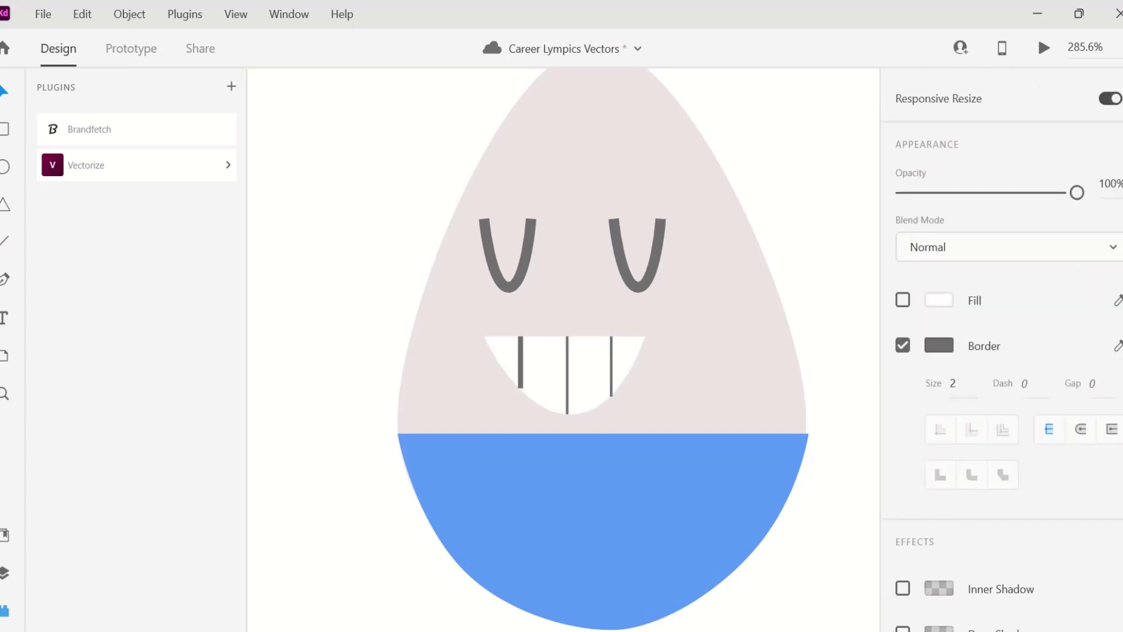
{"action": "left_click", "coordinate": [567, 375]}
{"action": "left_click", "coordinate": [612, 366]}
{"action": "key", "text": "Escape"}
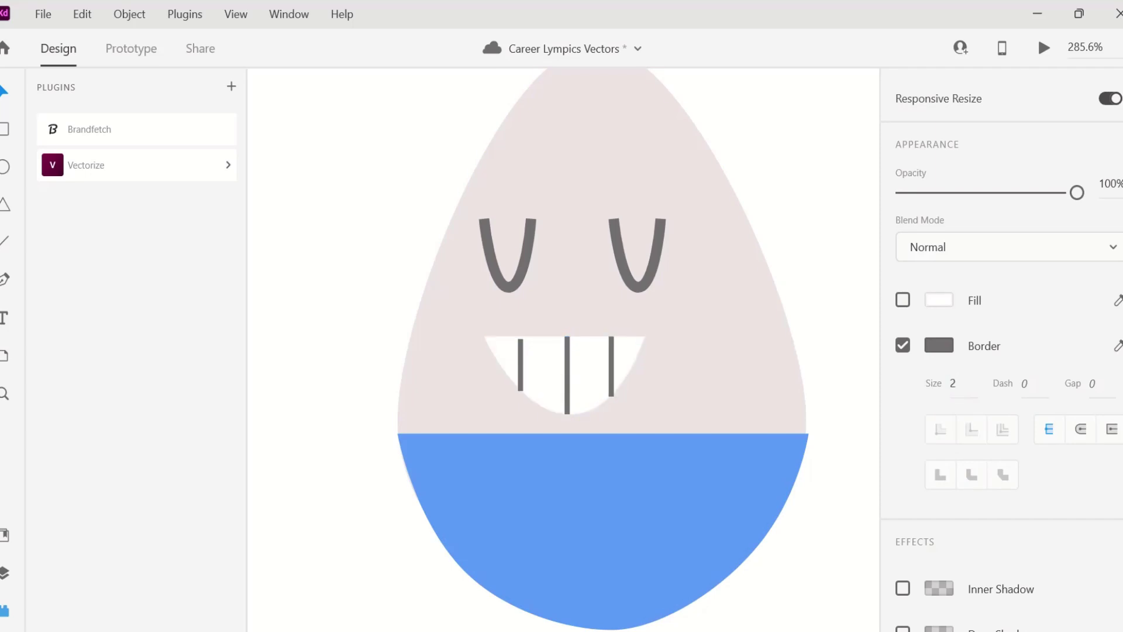
Step: Draw a tall, thin closed arm shape rising straight up from the egg's left side with the Pen tool
{"action": "scroll", "coordinate": [727, 308], "scroll_direction": "down", "scroll_amount": 3}
{"action": "left_click", "coordinate": [727, 308]}
{"action": "right_click", "coordinate": [498, 271]}
{"action": "scroll", "coordinate": [653, 360], "scroll_direction": "up", "scroll_amount": 2}
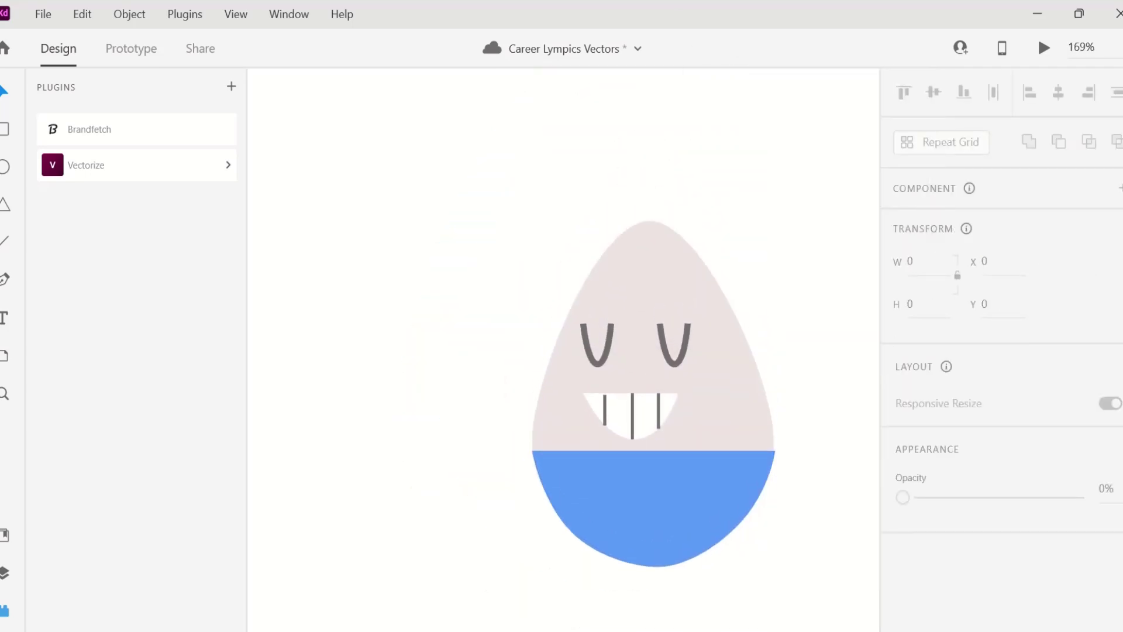
{"action": "key", "text": "p"}
{"action": "left_click", "coordinate": [548, 363]}
{"action": "left_click", "coordinate": [548, 178]}
{"action": "left_click", "coordinate": [548, 364]}
Step: Fill the raised arm with the colour sampled from the egg and remove its border
{"action": "scroll", "coordinate": [994, 351], "scroll_direction": "down", "scroll_amount": 4}
{"action": "left_click", "coordinate": [1118, 326]}
{"action": "left_click", "coordinate": [697, 283]}
{"action": "left_click", "coordinate": [903, 372]}
Step: Draw a small horizontal ellipse as the hand atop the raised arm, filled with the egg's sampled colour and without a border
{"action": "left_click", "coordinate": [5, 166]}
{"action": "left_click_drag", "start_coordinate": [527, 158], "coordinate": [576, 190]}
{"action": "left_click", "coordinate": [1117, 385]}
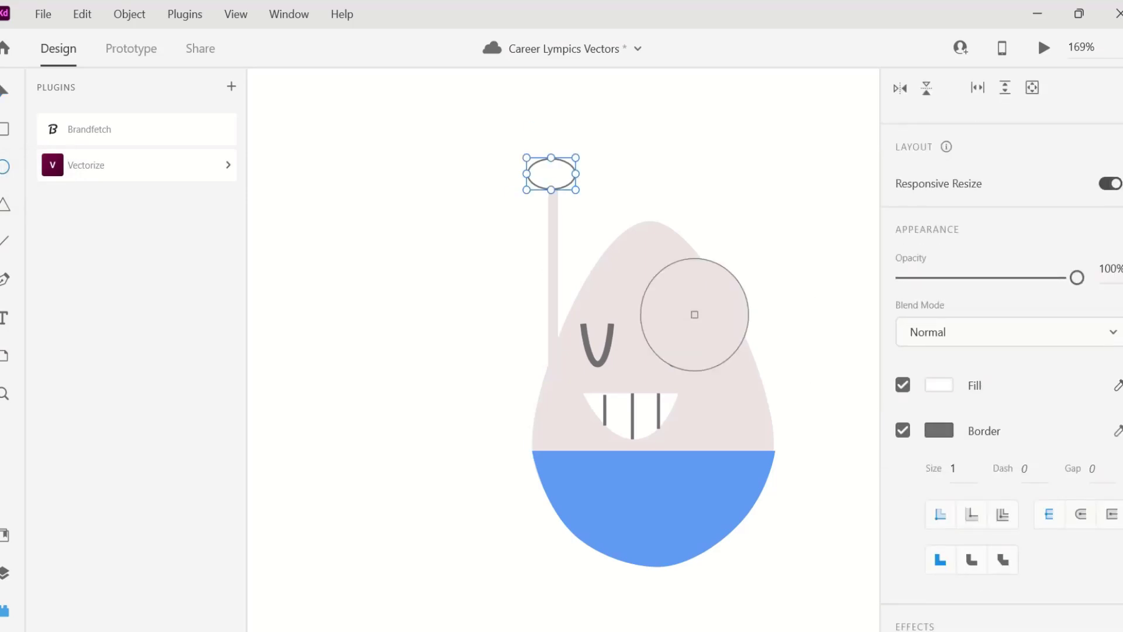
{"action": "left_click", "coordinate": [695, 313]}
{"action": "left_click", "coordinate": [903, 431]}
Step: Draw a bent arm on the egg's right side with the Pen tool, filled with the egg's sampled colour and without a border
{"action": "key", "text": "p"}
{"action": "left_click", "coordinate": [727, 382]}
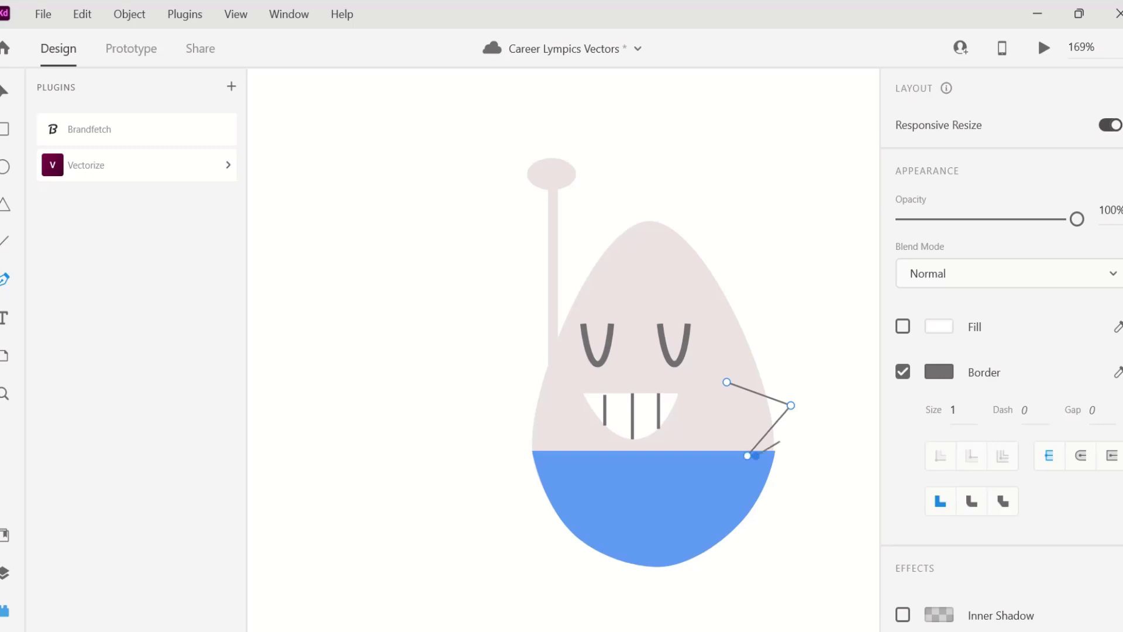
{"action": "left_click_drag", "start_coordinate": [805, 405], "coordinate": [809, 405]}
{"action": "key", "text": "v"}
{"action": "left_click", "coordinate": [791, 405]}
{"action": "key", "text": "i"}
{"action": "left_click", "coordinate": [699, 276]}
{"action": "left_click", "coordinate": [903, 372]}
Step: Draw a small ellipse in the egg's colour as the hand resting where the bent arm meets the blue lower body
{"action": "left_click", "coordinate": [551, 173]}
{"action": "key", "text": "e"}
{"action": "left_click_drag", "start_coordinate": [727, 449], "coordinate": [775, 471]}
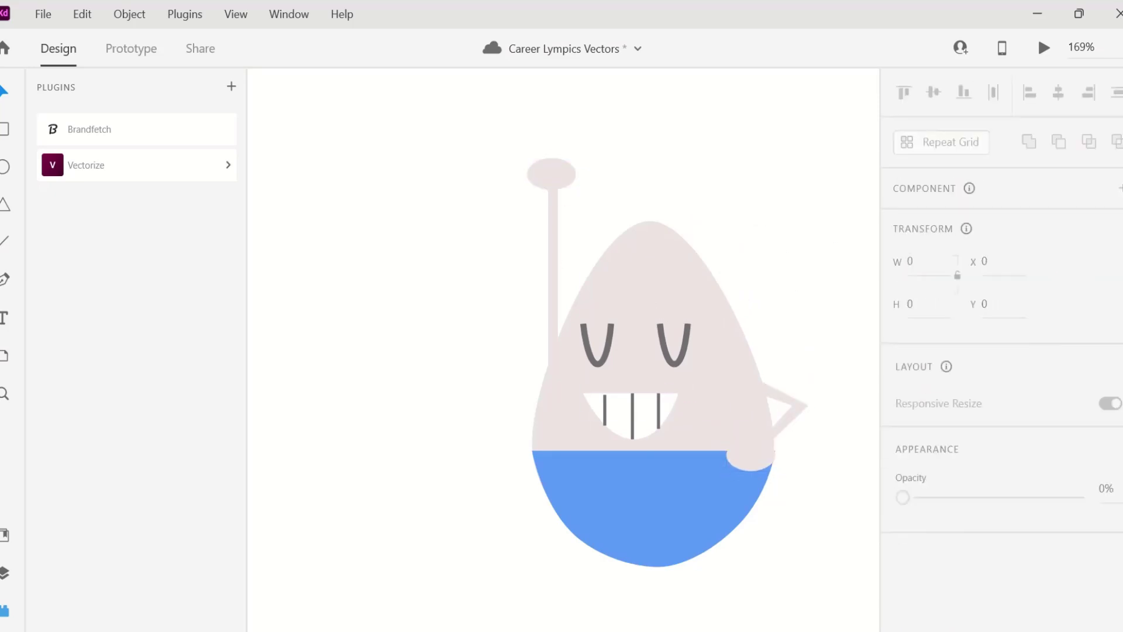
Step: Draw a thin horizontal rectangle about 238 by 12 across the raised hand as a barbell bar, filled black without a border
{"action": "key", "text": "ctrl+1"}
{"action": "key", "text": "ctrl+c"}
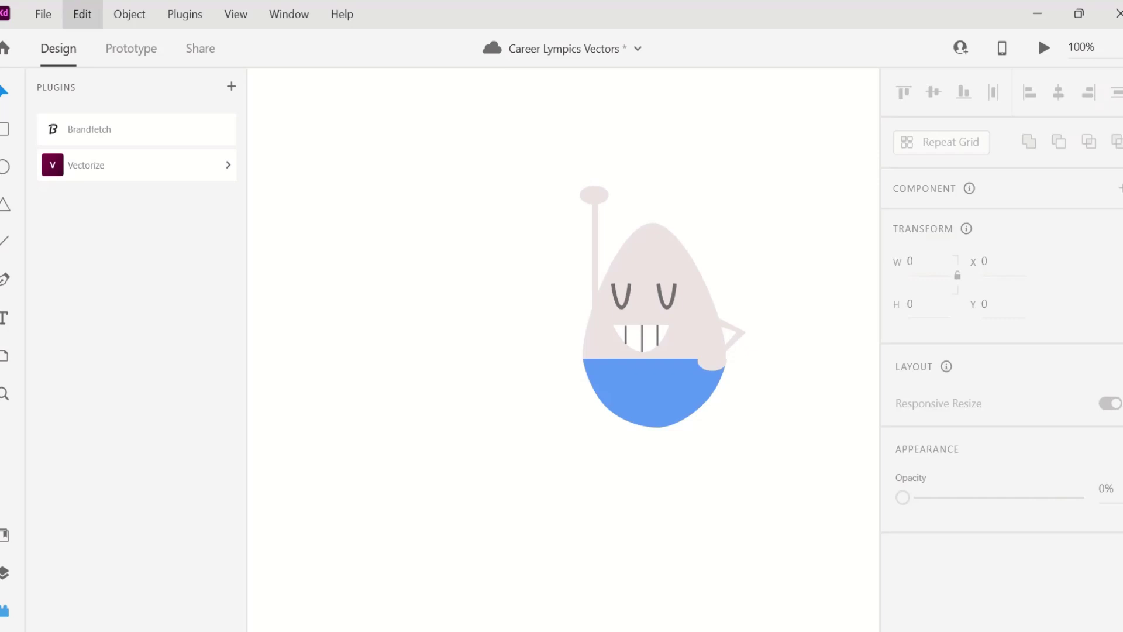
{"action": "left_click_drag", "start_coordinate": [492, 175], "coordinate": [707, 186]}
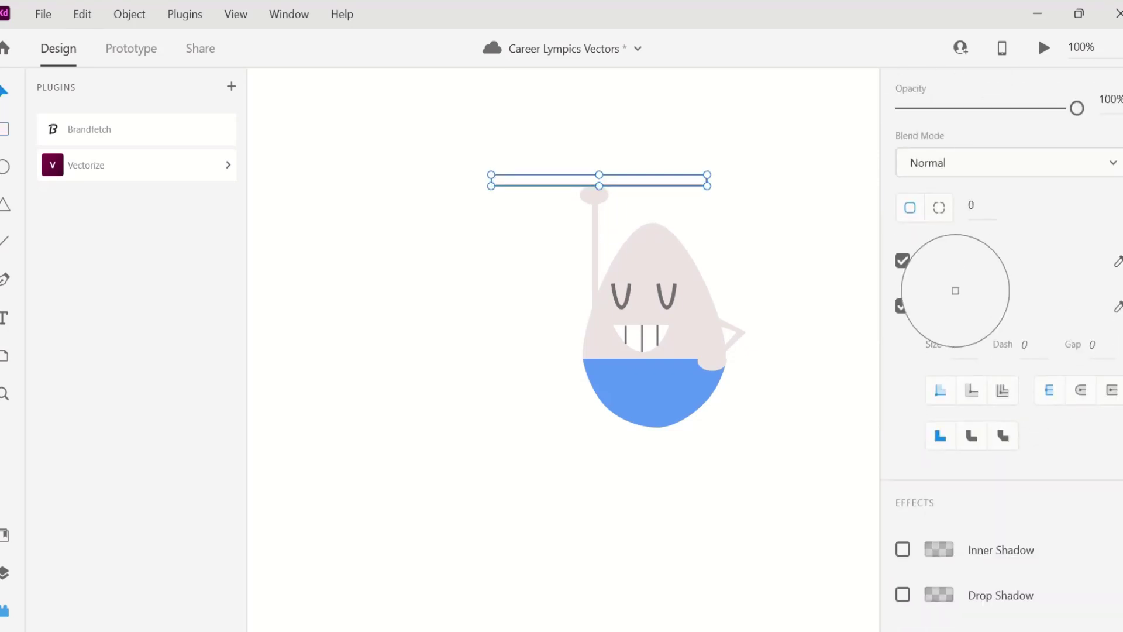
{"action": "left_click", "coordinate": [939, 312]}
{"action": "key", "text": "Escape"}
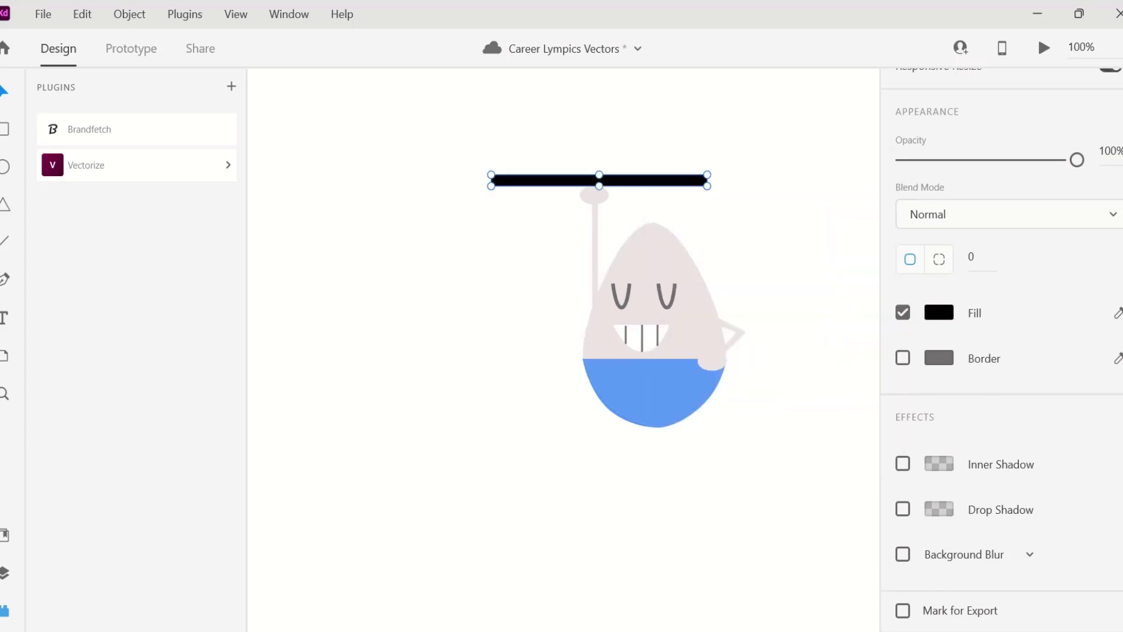
Step: Move the black bar down to the height of the raised hand
{"action": "key", "text": "shift+Down"}
{"action": "key", "text": "shift+Down"}
{"action": "key", "text": "shift+Down"}
{"action": "key", "text": "Down"}
{"action": "key", "text": "Down"}
{"action": "key", "text": "Down"}
{"action": "key", "text": "Down"}
{"action": "key", "text": "Down"}
{"action": "key", "text": "Down"}
{"action": "key", "text": "Down"}
Step: Rearrange the bar and the raised hand so that the hand lies in front of the bar, vertically centred on it
{"action": "key", "text": "ctrl+shift+["}
{"action": "key", "text": "ctrl+z"}
{"action": "key", "text": "ctrl+z"}
{"action": "key", "text": "ctrl+z"}
{"action": "key", "text": "ctrl+z"}
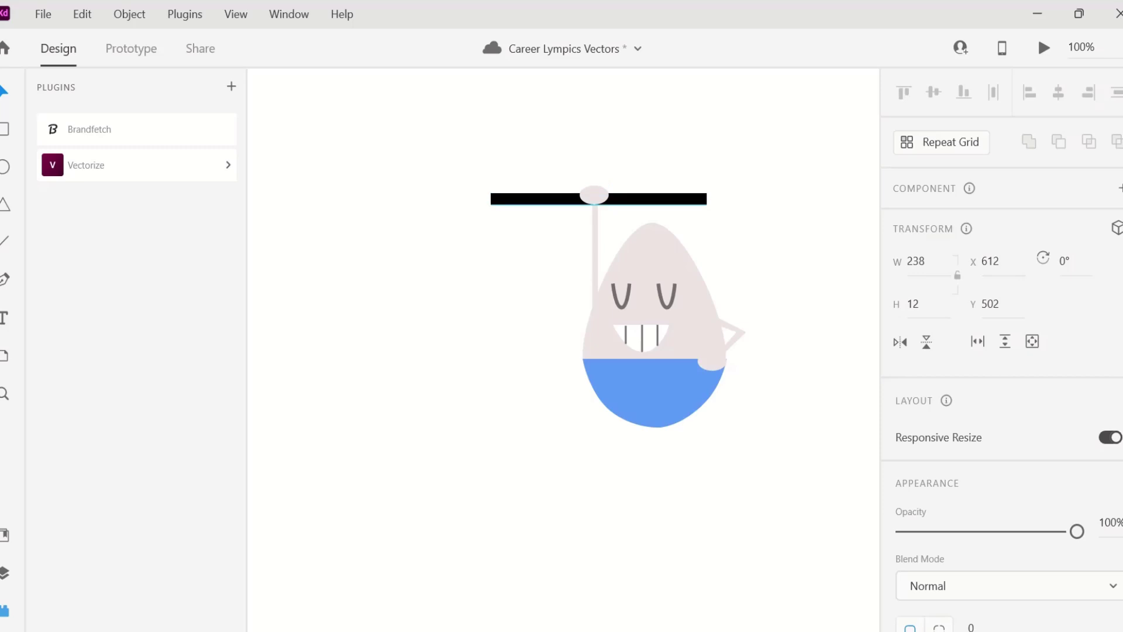
{"action": "key", "text": "Delete"}
{"action": "key", "text": "ctrl+z"}
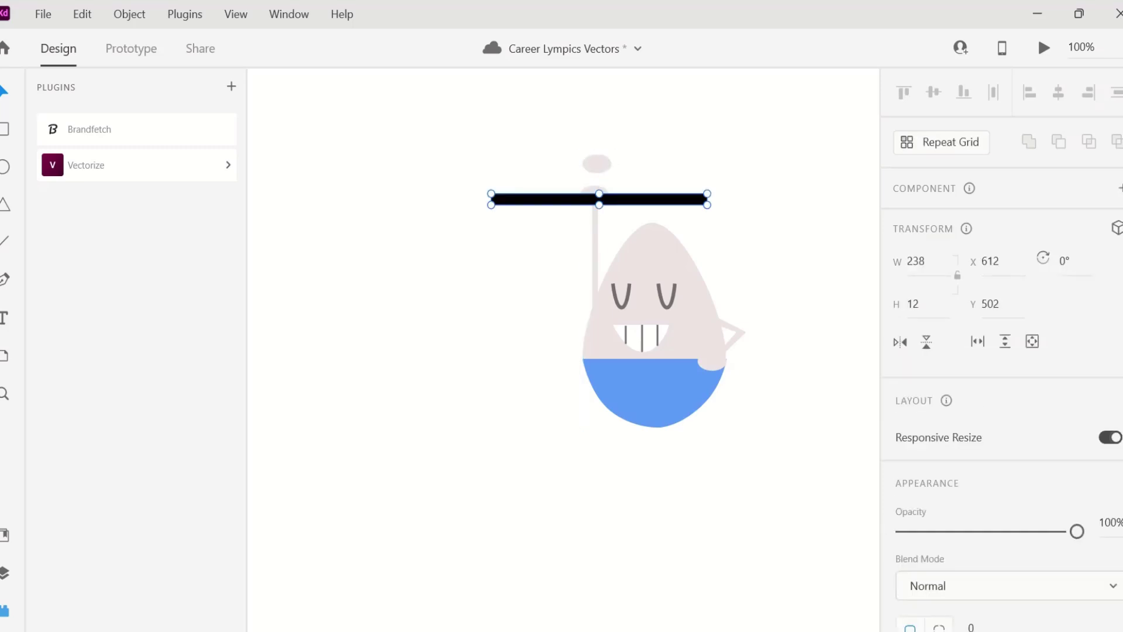
{"action": "key", "text": "ctrl+z"}
{"action": "key", "text": "ctrl+z"}
{"action": "key", "text": "ctrl+z"}
{"action": "key", "text": "ctrl+z"}
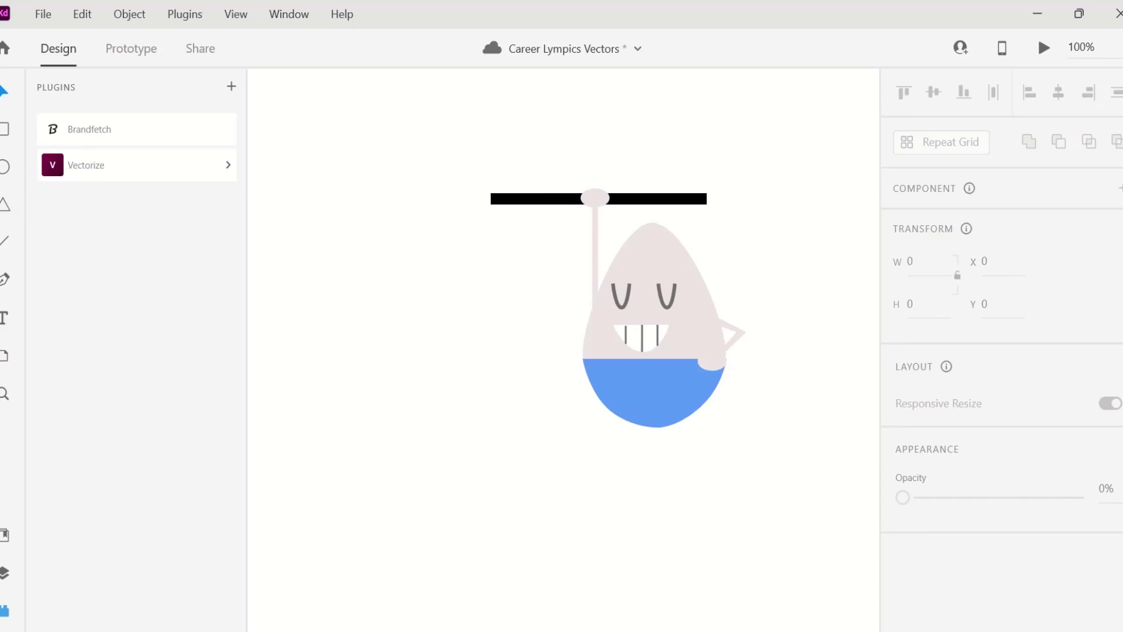
Step: Place matching rectangles about 110 by 92 at both ends of the bar as weights, and fill the left one coral without a border
{"action": "mouse_move", "coordinate": [391, 150]}
{"action": "left_mouse_down"}
{"action": "mouse_move", "coordinate": [487, 216]}
{"action": "mouse_move", "coordinate": [491, 237]}
{"action": "left_mouse_up"}
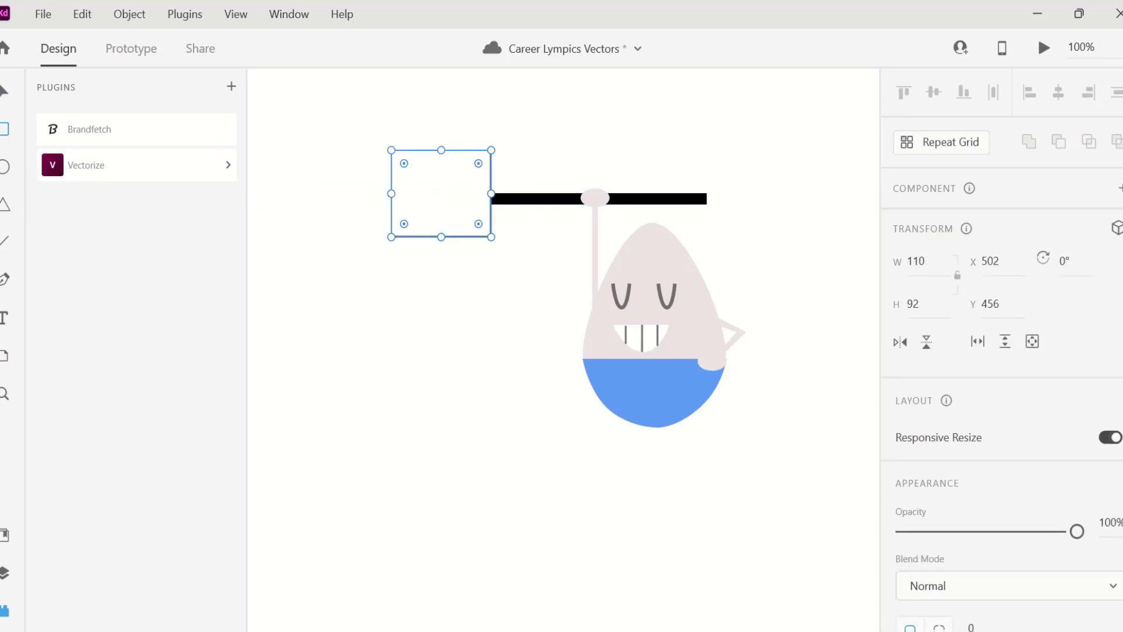
{"action": "left_click_drag", "start_coordinate": [441, 193], "coordinate": [743, 193]}
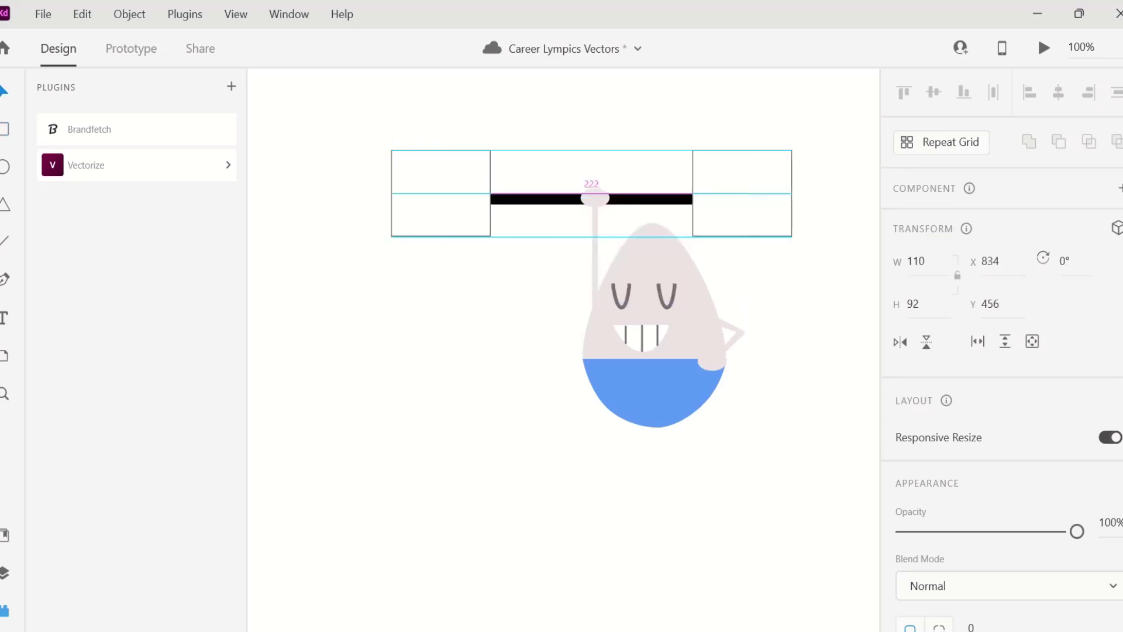
{"action": "left_click", "coordinate": [441, 193]}
{"action": "scroll", "coordinate": [1000, 351], "scroll_direction": "down", "scroll_amount": 5}
{"action": "left_click", "coordinate": [939, 381]}
{"action": "left_click_drag", "start_coordinate": [738, 237], "coordinate": [744, 239]}
{"action": "left_click", "coordinate": [903, 425]}
Step: Fill the right weight with the coral sampled from the left one, remove its border and save the document
{"action": "left_click", "coordinate": [743, 193]}
{"action": "left_click", "coordinate": [1117, 345]}
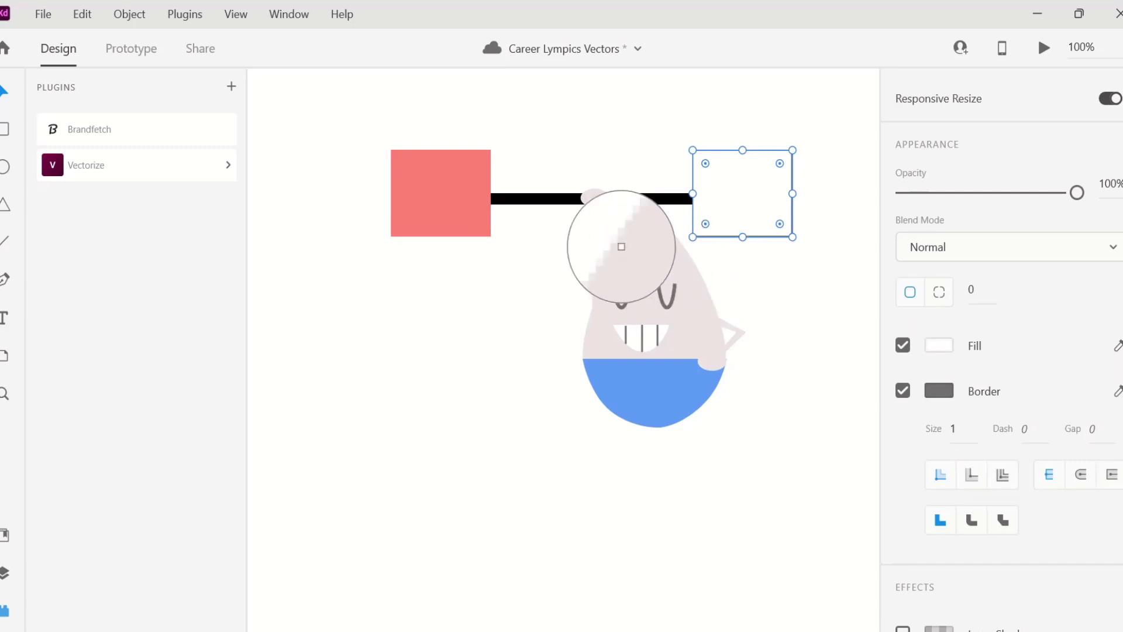
{"action": "left_click", "coordinate": [409, 193]}
{"action": "left_click", "coordinate": [902, 391]}
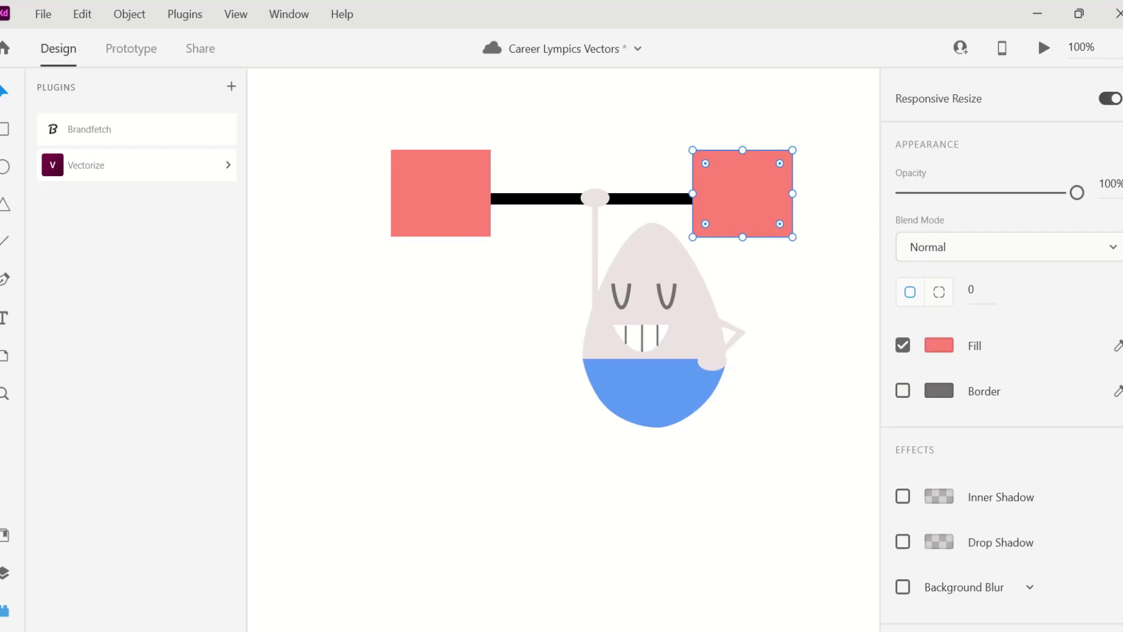
{"action": "key", "text": "ctrl+s"}
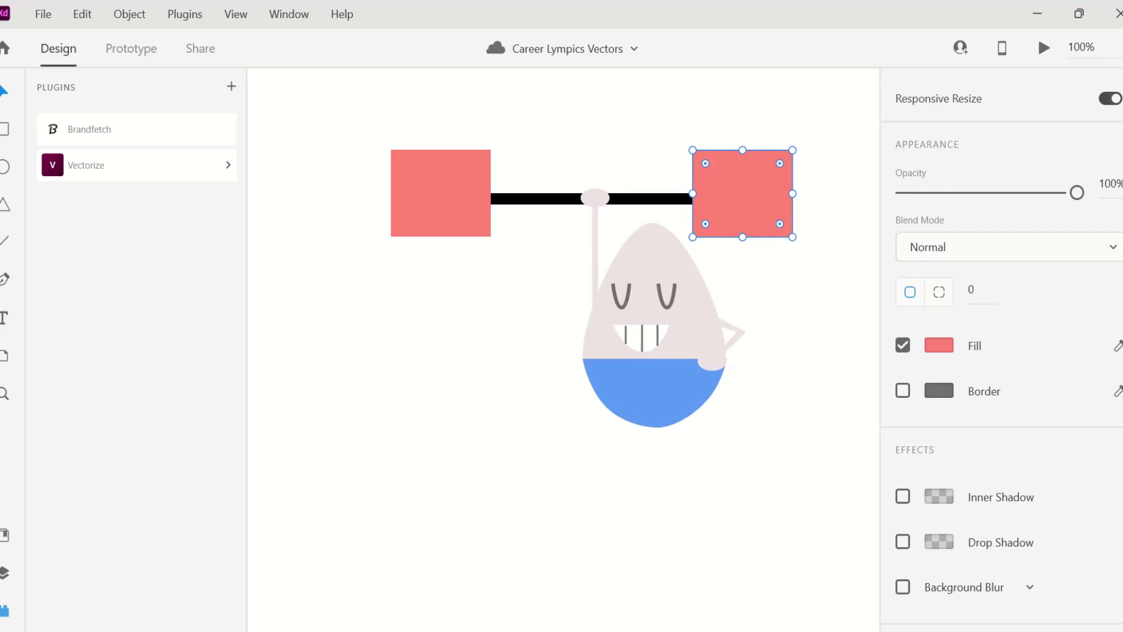
Step: Draw a full-height vertical line on the left weight with the Pen tool and copy it so each weight has two lines
{"action": "key", "text": "p"}
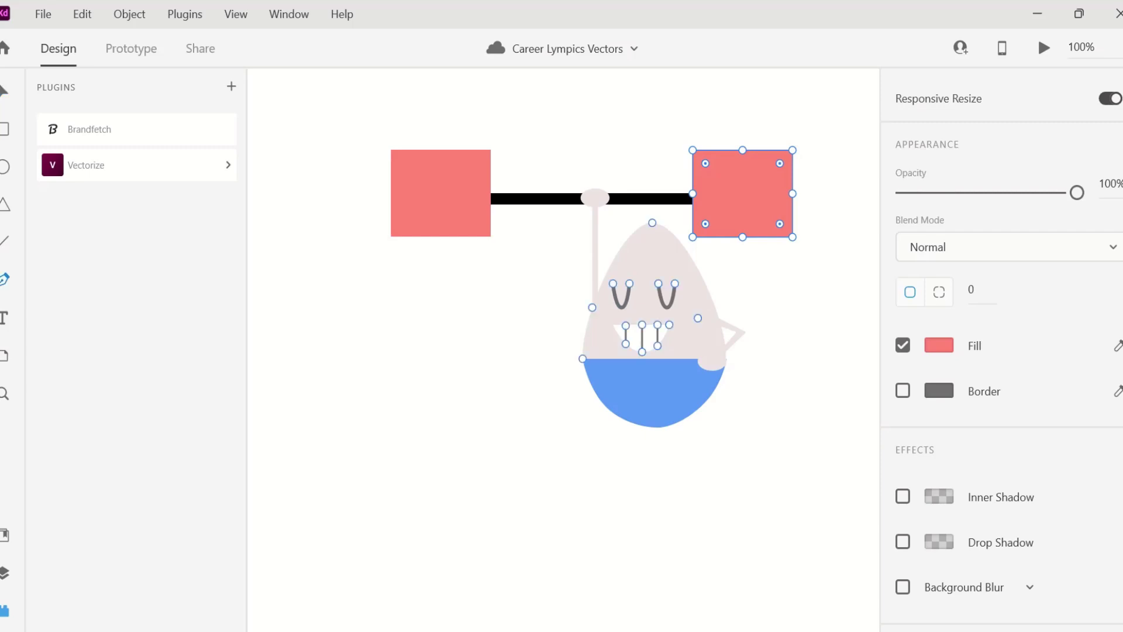
{"action": "left_click", "coordinate": [416, 150]}
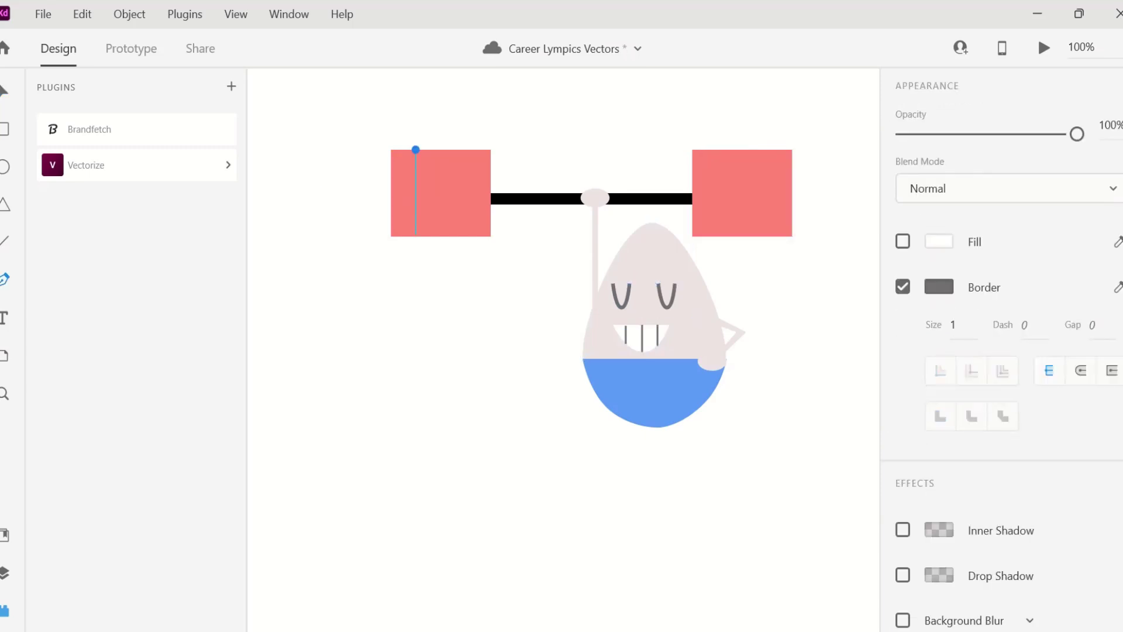
{"action": "left_click", "coordinate": [415, 236]}
{"action": "key", "text": "Escape"}
{"action": "left_click_drag", "start_coordinate": [416, 193], "coordinate": [763, 193]}
Step: Set the border size of all four vertical lines on the weights to 3
{"action": "scroll", "coordinate": [1001, 351], "scroll_direction": "down", "scroll_amount": 2}
{"action": "key", "text": "Return"}
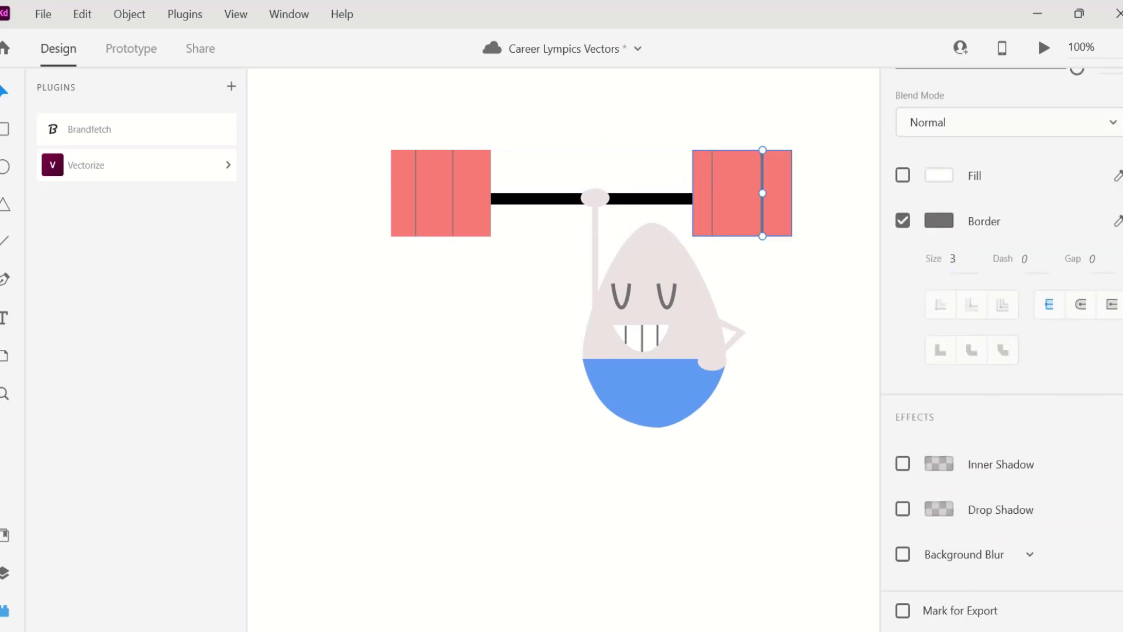
{"action": "left_click", "coordinate": [713, 193]}
{"action": "key", "text": "Return"}
{"action": "left_click", "coordinate": [439, 193]}
{"action": "left_click", "coordinate": [453, 193]}
{"action": "type", "text": "3"}
{"action": "key", "text": "Return"}
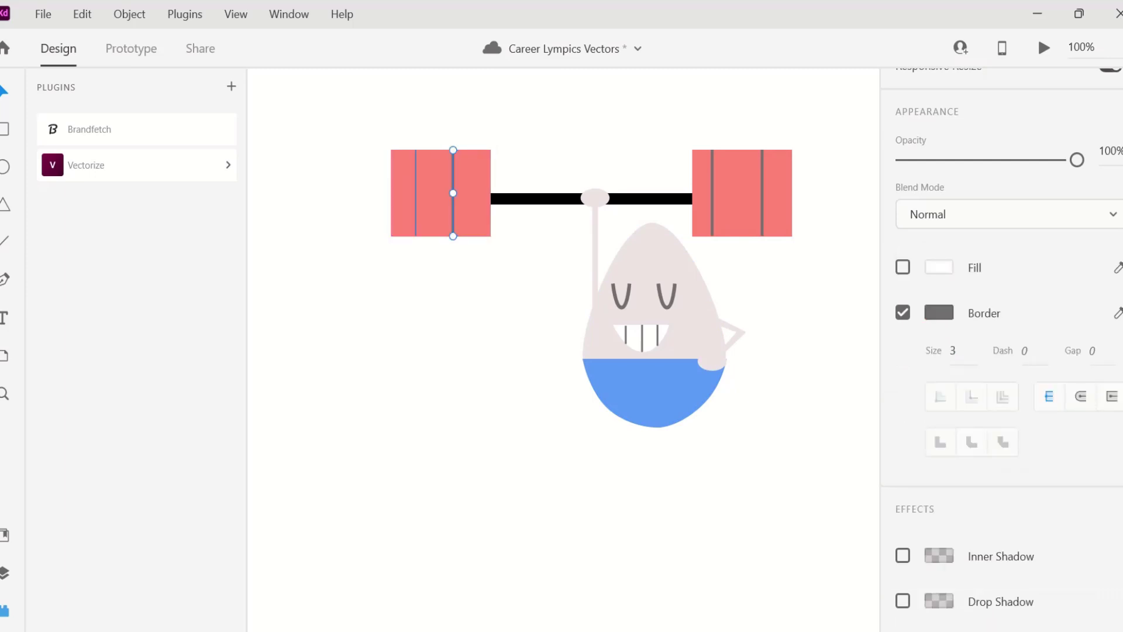
{"action": "left_click", "coordinate": [416, 193]}
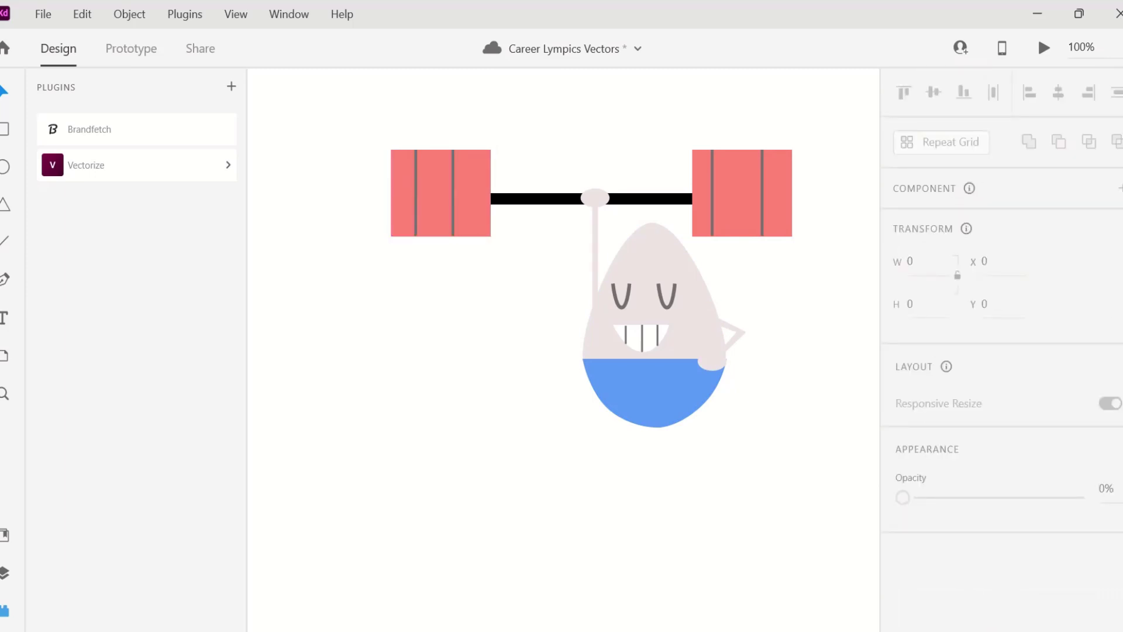
Step: Draw a closed rectangular trouser section beneath the blue lower body with the Pen tool, filled with the same blue and without a border
{"action": "key", "text": "p"}
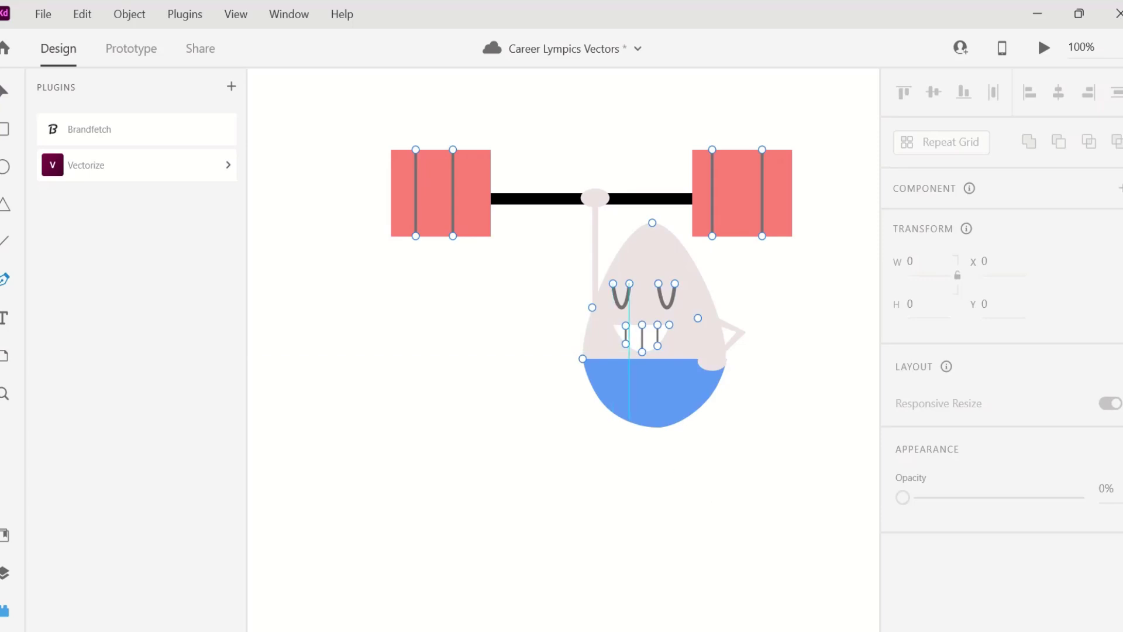
{"action": "left_click_drag", "start_coordinate": [622, 410], "coordinate": [621, 440]}
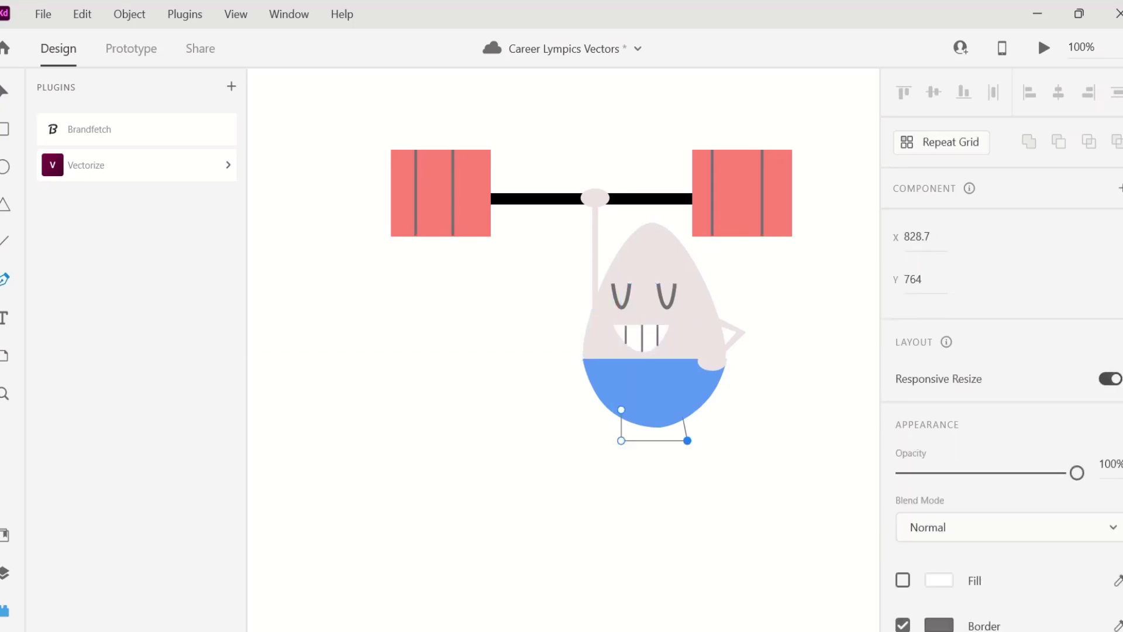
{"action": "scroll", "coordinate": [1002, 351], "scroll_direction": "down", "scroll_amount": 4}
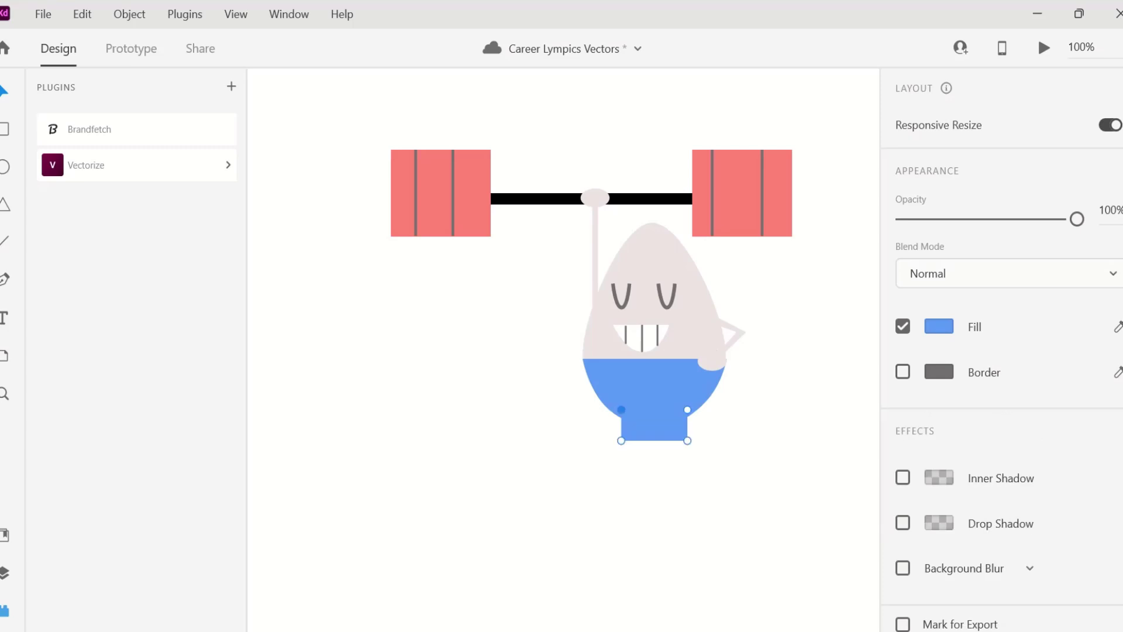
Step: Draw a narrow rectangular leg shape below the trouser section with the Pen tool, filled with the egg's sampled colour and without a border
{"action": "key", "text": "p"}
{"action": "scroll", "coordinate": [644, 447], "scroll_direction": "up", "scroll_amount": 4}
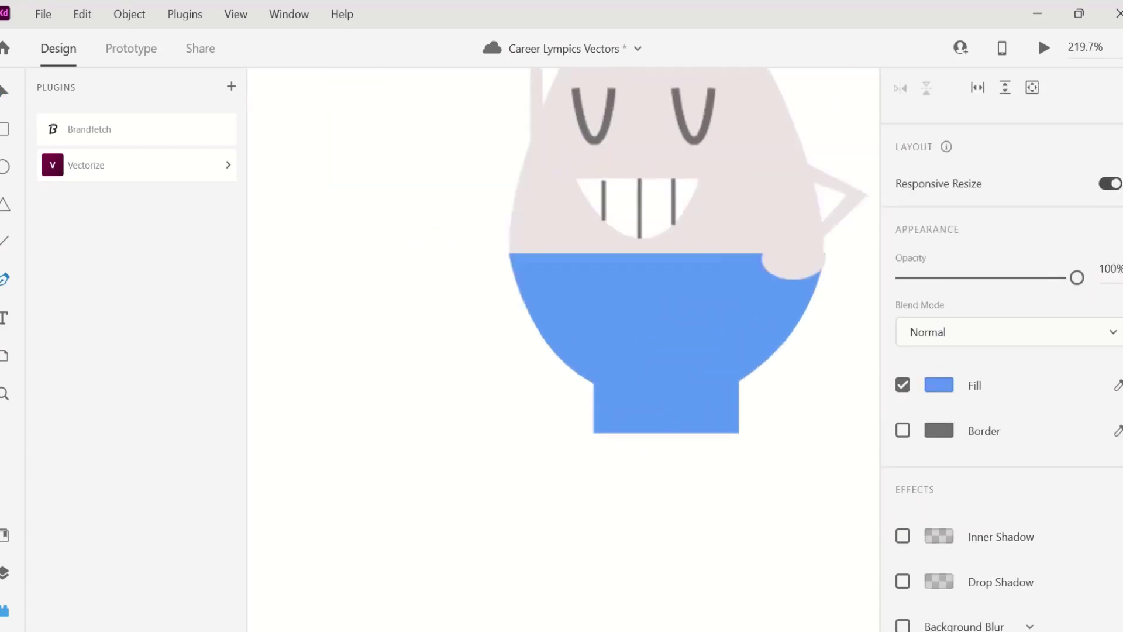
{"action": "left_click", "coordinate": [642, 441]}
{"action": "left_click", "coordinate": [639, 503]}
{"action": "left_click", "coordinate": [677, 503]}
{"action": "left_click", "coordinate": [677, 433]}
{"action": "left_click", "coordinate": [640, 433]}
{"action": "key", "text": "Escape"}
{"action": "left_click", "coordinate": [816, 214]}
{"action": "left_click", "coordinate": [903, 372]}
Step: Draw a vertical line down the middle of the leg shape to separate the legs and set its border size to 2
{"action": "key", "text": "p"}
{"action": "left_click", "coordinate": [658, 434]}
{"action": "left_click", "coordinate": [658, 503]}
{"action": "key", "text": "Escape"}
{"action": "left_click", "coordinate": [953, 468]}
{"action": "type", "text": "2e"}
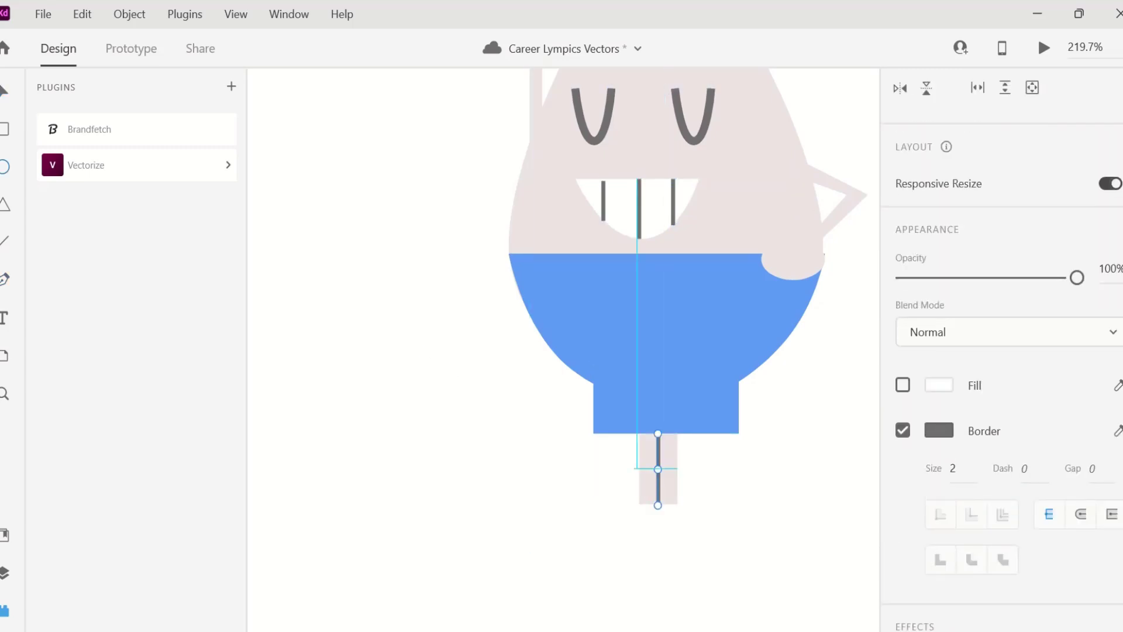
Step: Draw a small knee ellipse on the leg's left edge in the egg's colour without a border, and copy it to the right edge
{"action": "left_click_drag", "start_coordinate": [630, 462], "coordinate": [651, 487]}
{"action": "key", "text": "i"}
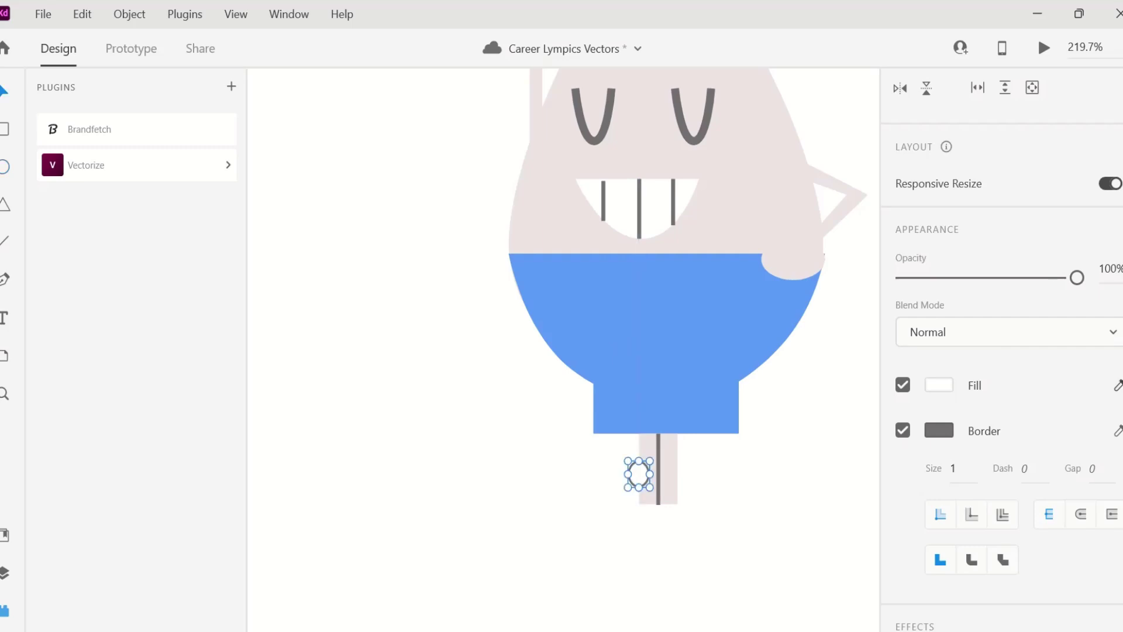
{"action": "left_click", "coordinate": [749, 197]}
{"action": "left_click", "coordinate": [903, 431]}
{"action": "left_click_drag", "start_coordinate": [640, 474], "coordinate": [691, 473]}
Step: Draw a closed shoe outline pointing left below the leg with the Pen tool, curving its instep and toe
{"action": "key", "text": "p"}
{"action": "left_click_drag", "start_coordinate": [637, 505], "coordinate": [615, 505]}
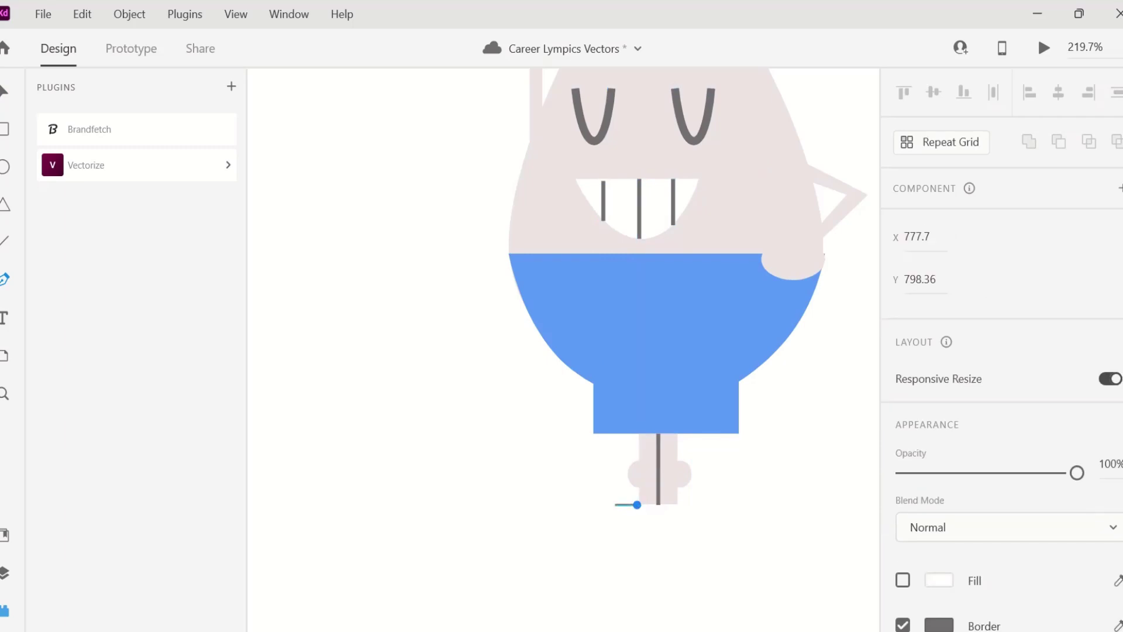
{"action": "left_click", "coordinate": [609, 534]}
{"action": "left_click", "coordinate": [565, 545]}
{"action": "left_click", "coordinate": [560, 566]}
{"action": "left_click", "coordinate": [659, 566]}
{"action": "left_click", "coordinate": [659, 505]}
{"action": "left_click", "coordinate": [637, 504]}
{"action": "double_click", "coordinate": [637, 504]}
{"action": "double_click", "coordinate": [565, 545]}
{"action": "key", "text": "Escape"}
Step: Duplicate the shoe, flip the copy horizontally and place it against the original as the right shoe
{"action": "key", "text": "ctrl+d"}
{"action": "left_click", "coordinate": [900, 342]}
{"action": "left_click_drag", "start_coordinate": [608, 550], "coordinate": [710, 550]}
Step: Fill both shoes with the blue sampled from the lower body and remove their borders
{"action": "scroll", "coordinate": [995, 351], "scroll_direction": "down", "scroll_amount": 5}
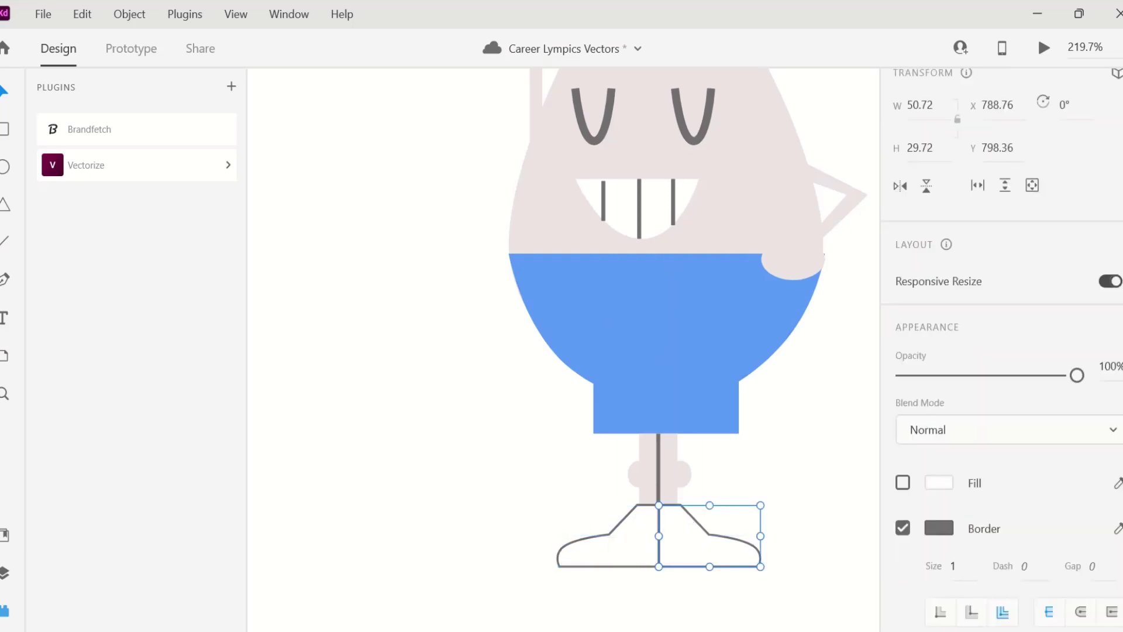
{"action": "left_click", "coordinate": [1118, 385]}
{"action": "left_click", "coordinate": [647, 310]}
{"action": "left_click", "coordinate": [609, 550]}
{"action": "left_click", "coordinate": [1118, 385]}
{"action": "left_click", "coordinate": [647, 310]}
{"action": "left_click", "coordinate": [903, 431]}
{"action": "left_click", "coordinate": [710, 534]}
{"action": "left_click", "coordinate": [902, 431]}
{"action": "key", "text": "Escape"}
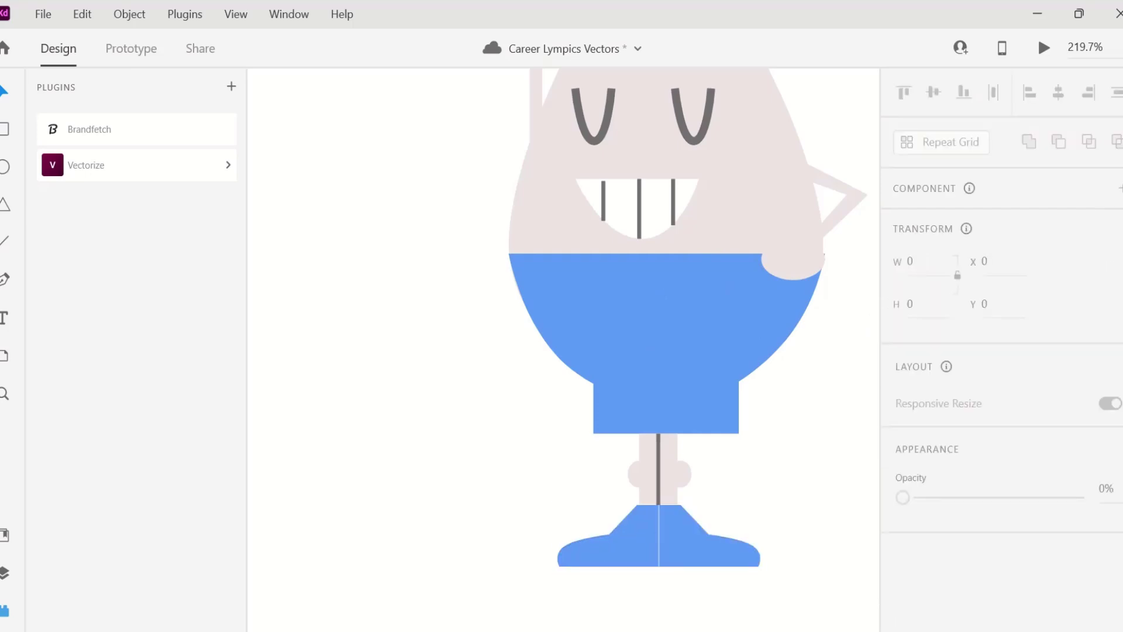
Step: Group the weightlifter's parts and move the group up to the row of finished characters
{"action": "key", "text": "ctrl+0"}
{"action": "key", "text": "ctrl+g"}
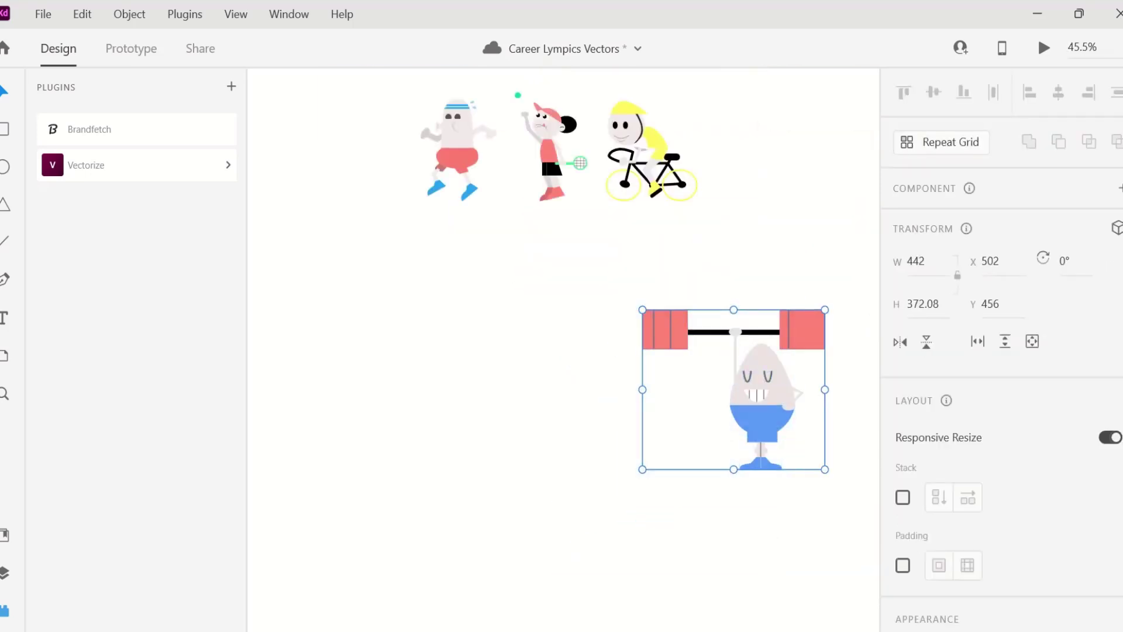
{"action": "key", "text": "ctrl+shift+g"}
{"action": "key", "text": "ctrl+g"}
{"action": "key", "text": "ctrl+shift+g"}
{"action": "left_click_drag", "start_coordinate": [734, 389], "coordinate": [720, 133]}
{"action": "key", "text": "ctrl+g"}
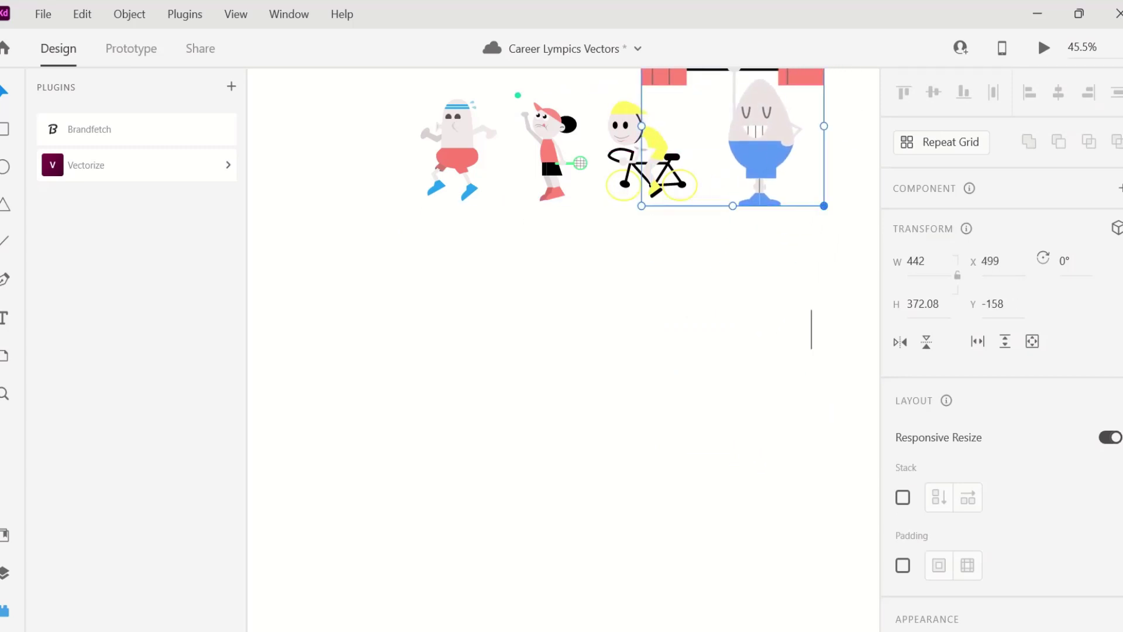
Step: Scale the weightlifter group down to the other characters' size and place it to the right of the cyclist
{"action": "left_click_drag", "start_coordinate": [823, 206], "coordinate": [742, 116]}
{"action": "left_click_drag", "start_coordinate": [690, 88], "coordinate": [736, 173]}
{"action": "key", "text": "Escape"}
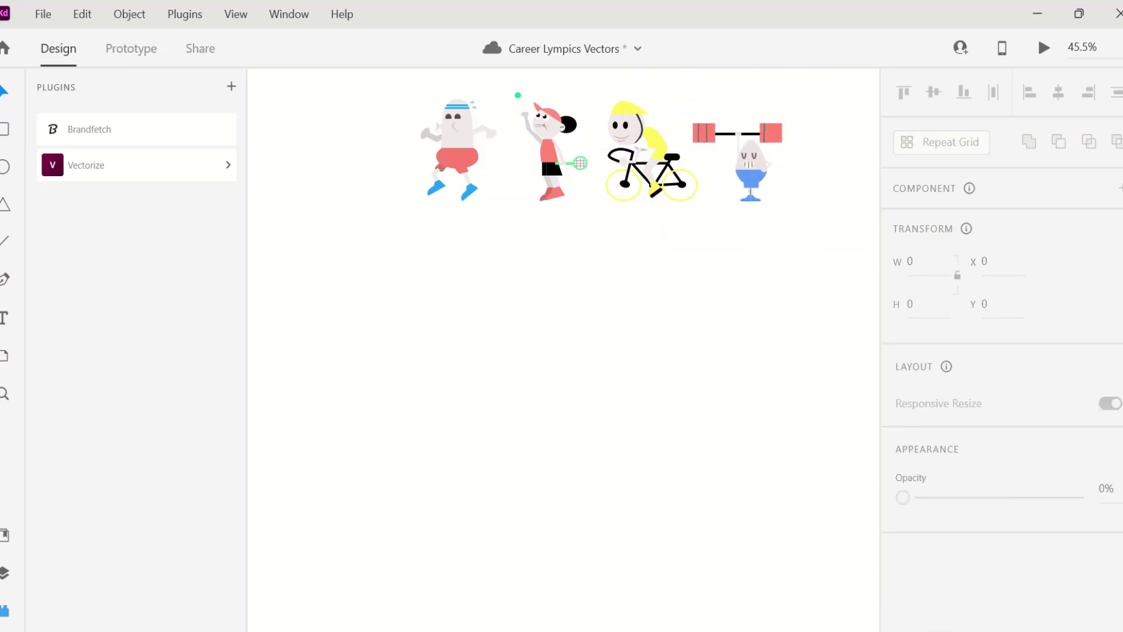
Step: Duplicate the vertical line inside the grouped right weight and place the copy near the weight's outer edge
{"action": "scroll", "coordinate": [770, 138], "scroll_direction": "up", "scroll_amount": 5}
{"action": "double_click", "coordinate": [770, 138]}
{"action": "left_click", "coordinate": [740, 117]}
{"action": "key", "text": "ctrl+d"}
{"action": "left_click_drag", "start_coordinate": [739, 117], "coordinate": [794, 117]}
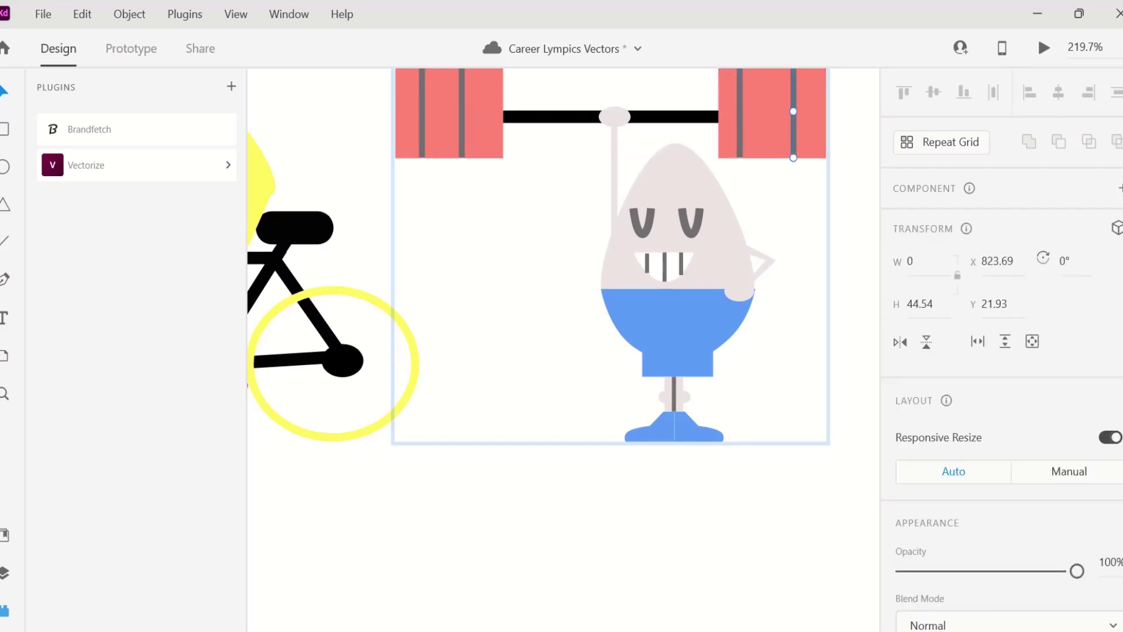
{"action": "key", "text": "Escape"}
{"action": "scroll", "coordinate": [696, 375], "scroll_direction": "down", "scroll_amount": 5}
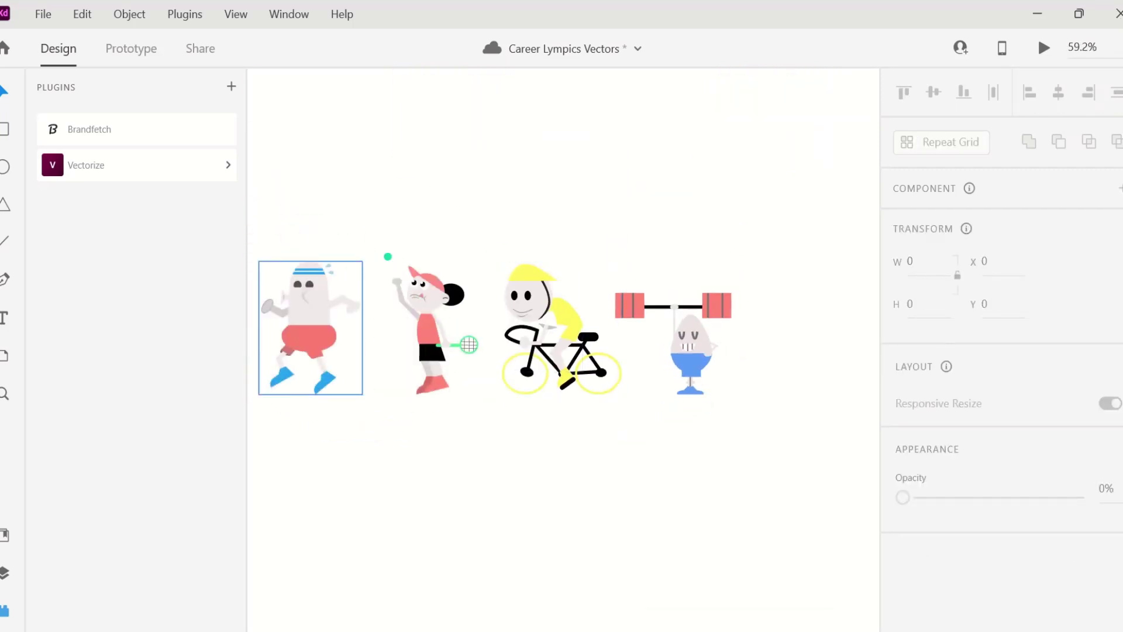
{"action": "scroll", "coordinate": [310, 328], "scroll_direction": "right", "scroll_amount": 3}
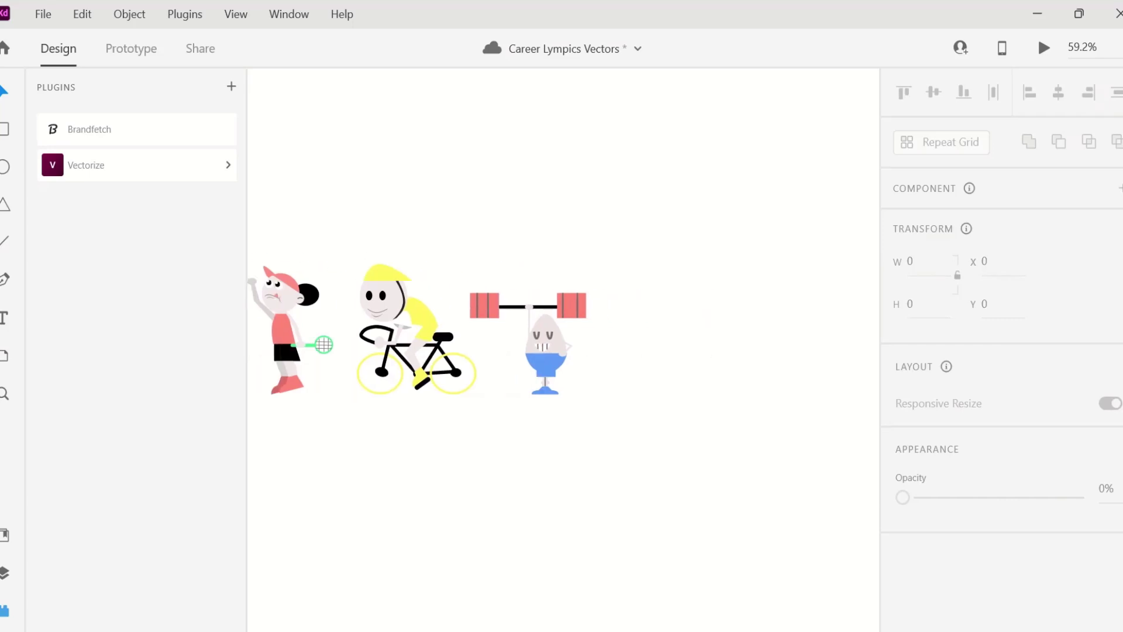
{"action": "key", "text": "alt+Tab"}
{"action": "left_click", "coordinate": [765, 61]}
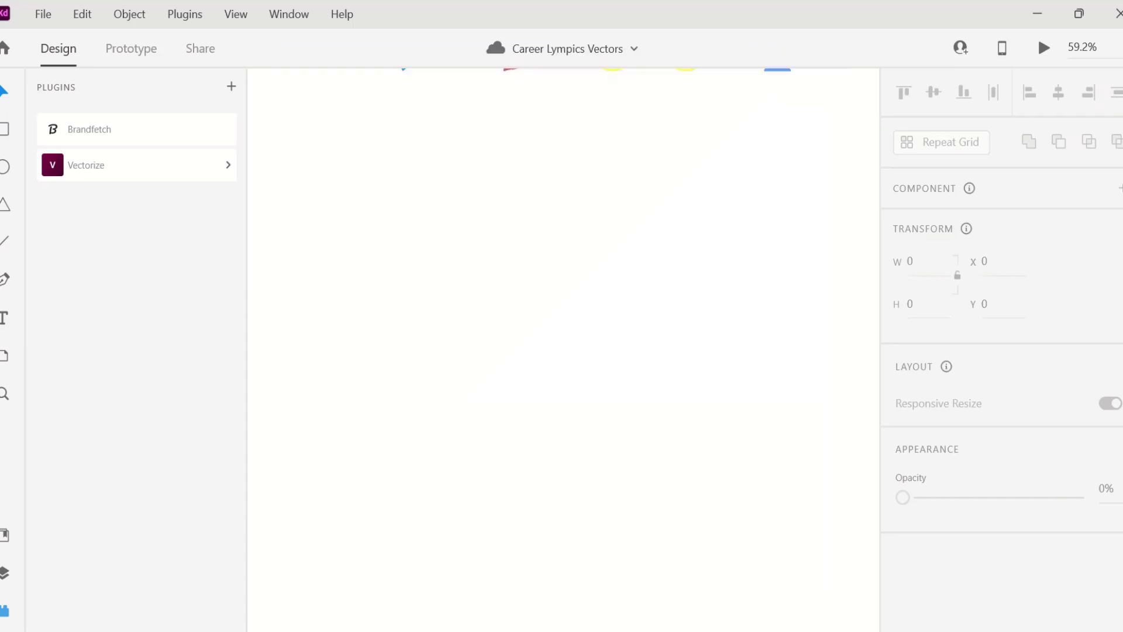